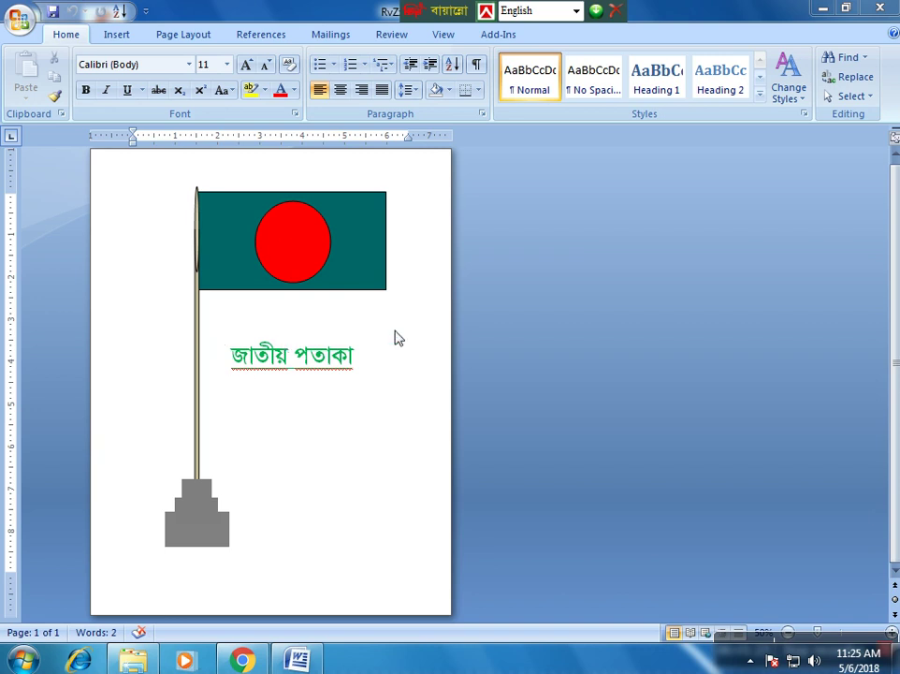
# Create a new blank document from the Office button's New dialog
pyautogui.click(21, 21)
pyautogui.click(54, 68)
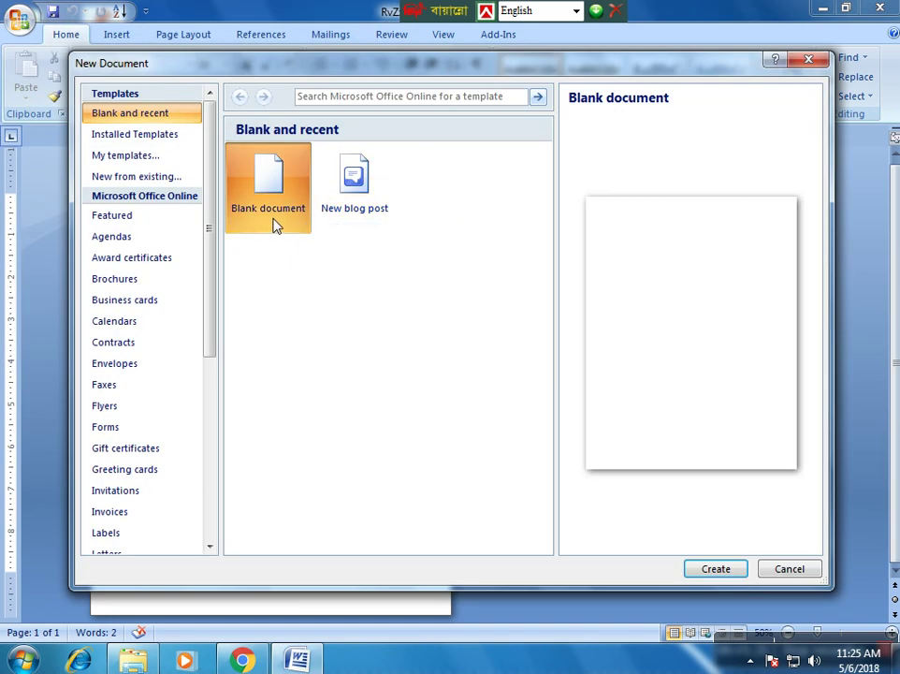
pyautogui.click(713, 575)
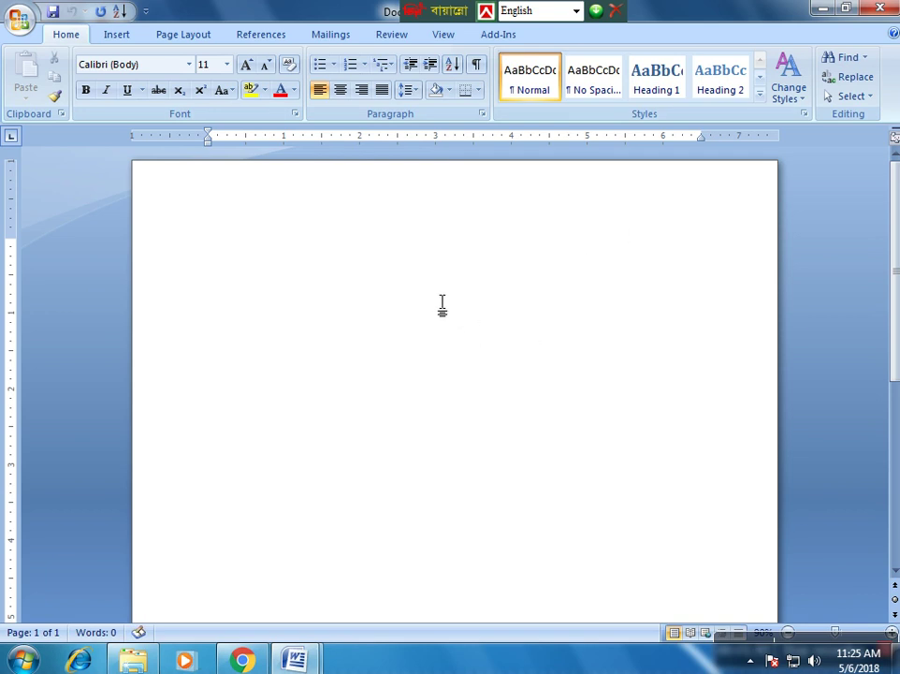
pyautogui.click(117, 36)
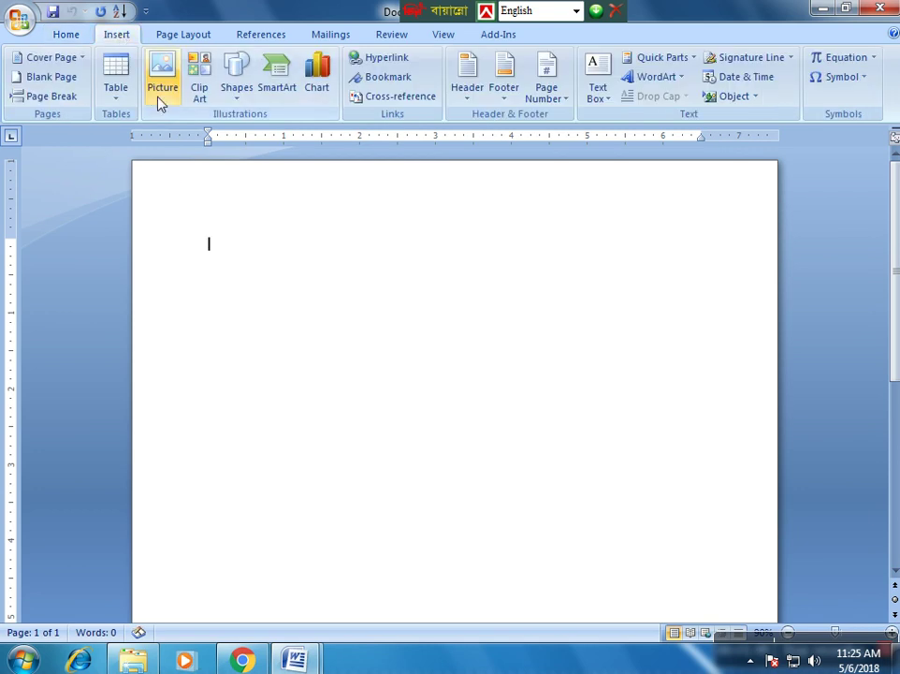
# Draw a large 2.35 by 4.93 inch rectangle on the page as the flag's field
pyautogui.click(237, 101)
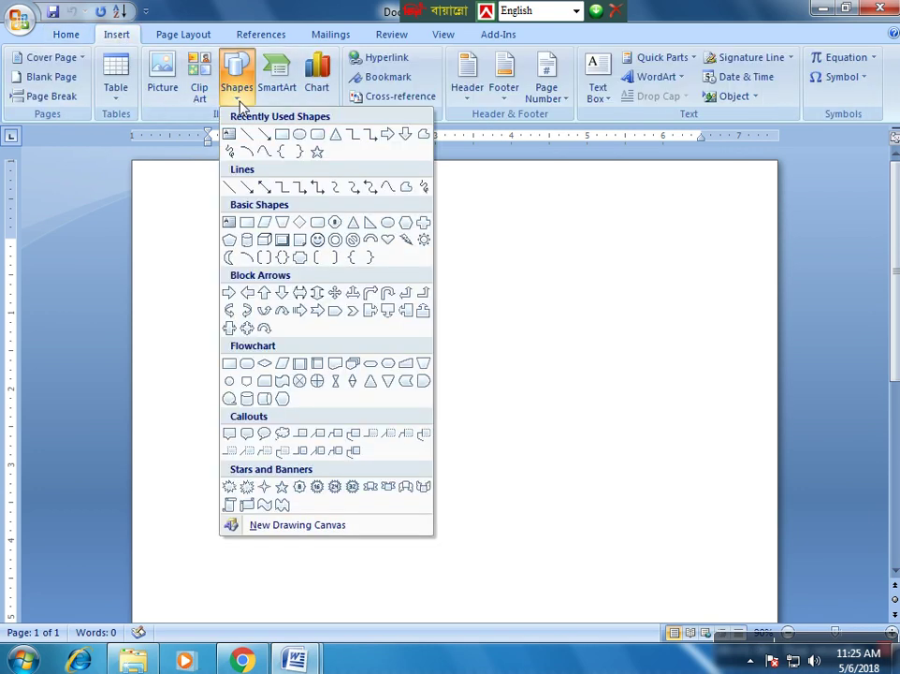
pyautogui.click(248, 224)
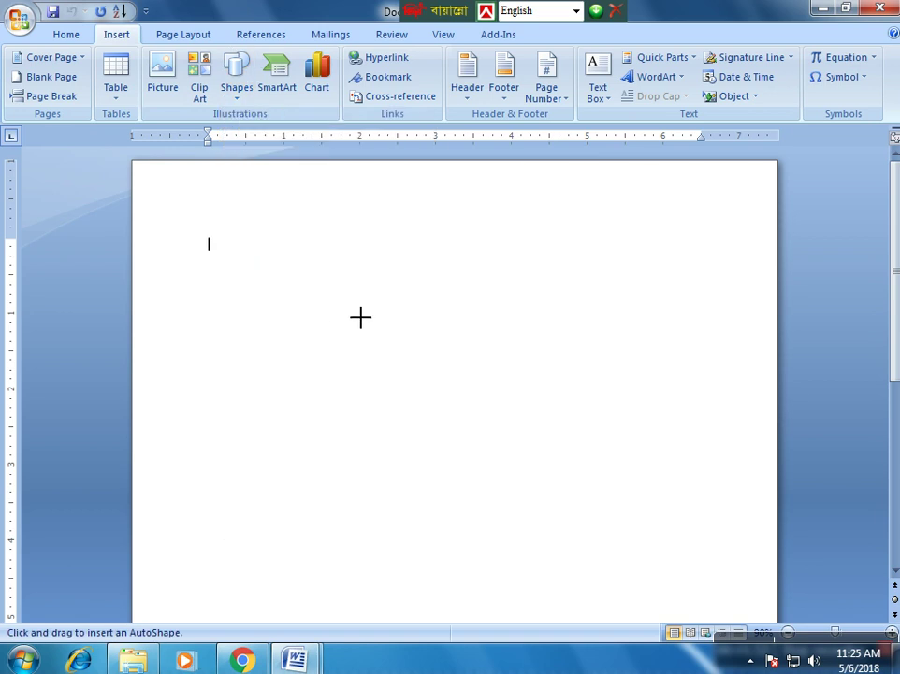
pyautogui.moveTo(366, 295)
pyautogui.mouseDown()
pyautogui.moveTo(722, 476)
pyautogui.moveTo(738, 469)
pyautogui.mouseUp()
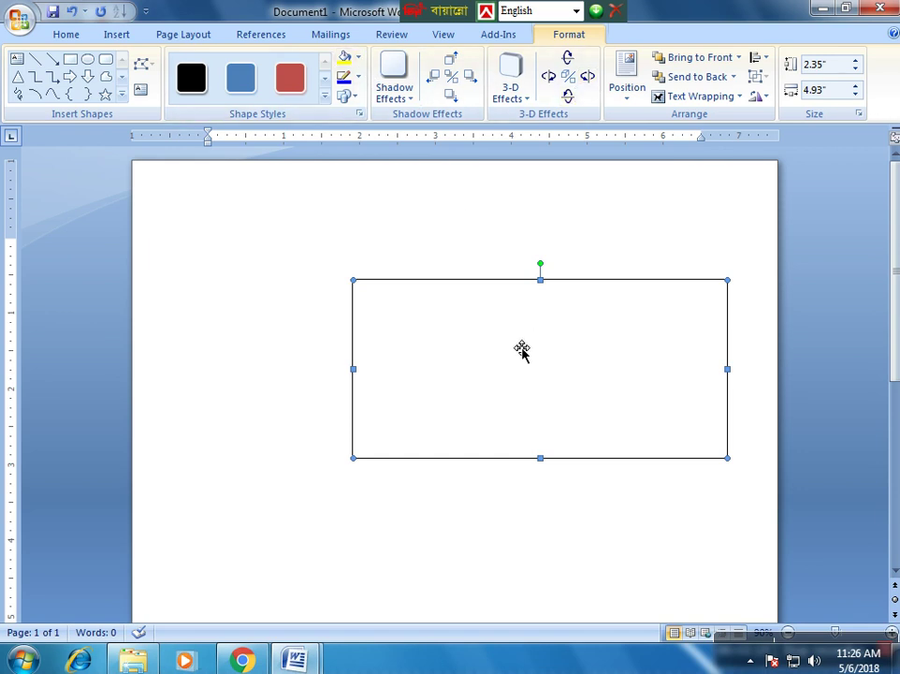
# Fill the rectangle with dark teal chosen from More Fill Colors
pyautogui.click(357, 57)
pyautogui.click(390, 234)
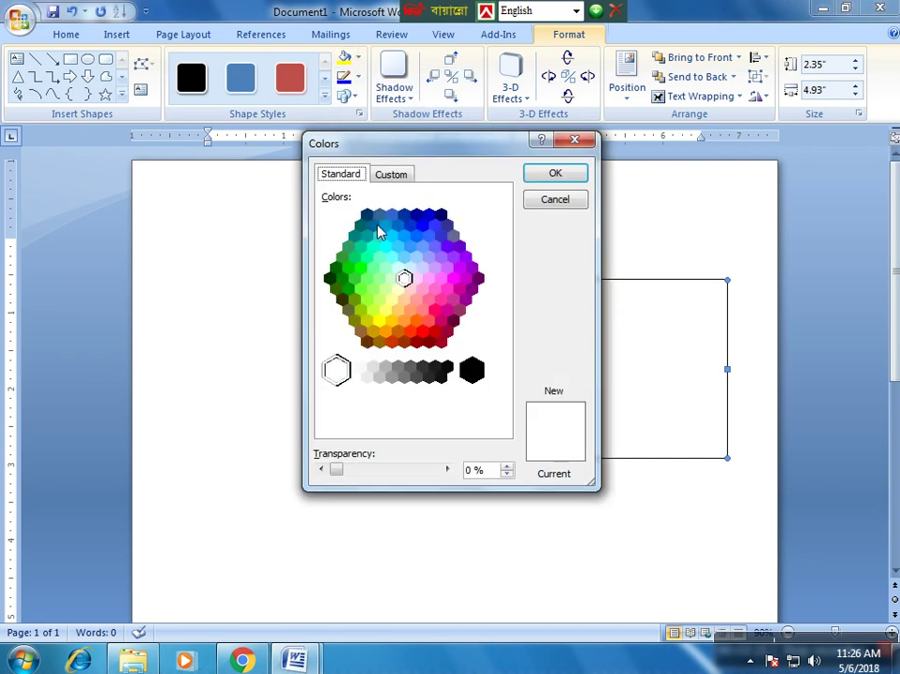
pyautogui.click(374, 225)
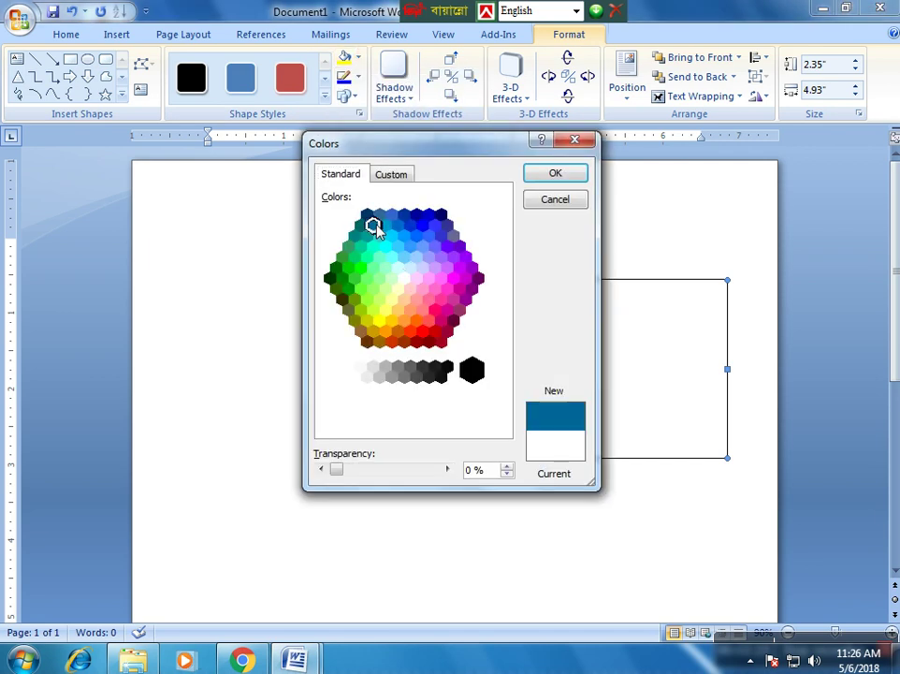
pyautogui.click(555, 174)
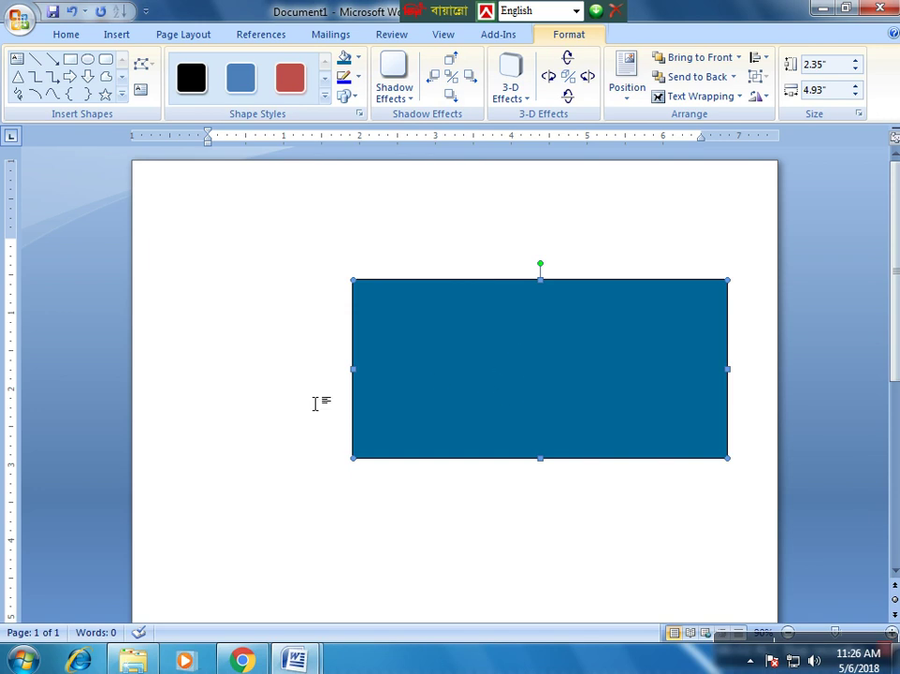
pyautogui.click(116, 38)
# Draw an oval inside the teal rectangle and nudge it into rough position
pyautogui.click(227, 95)
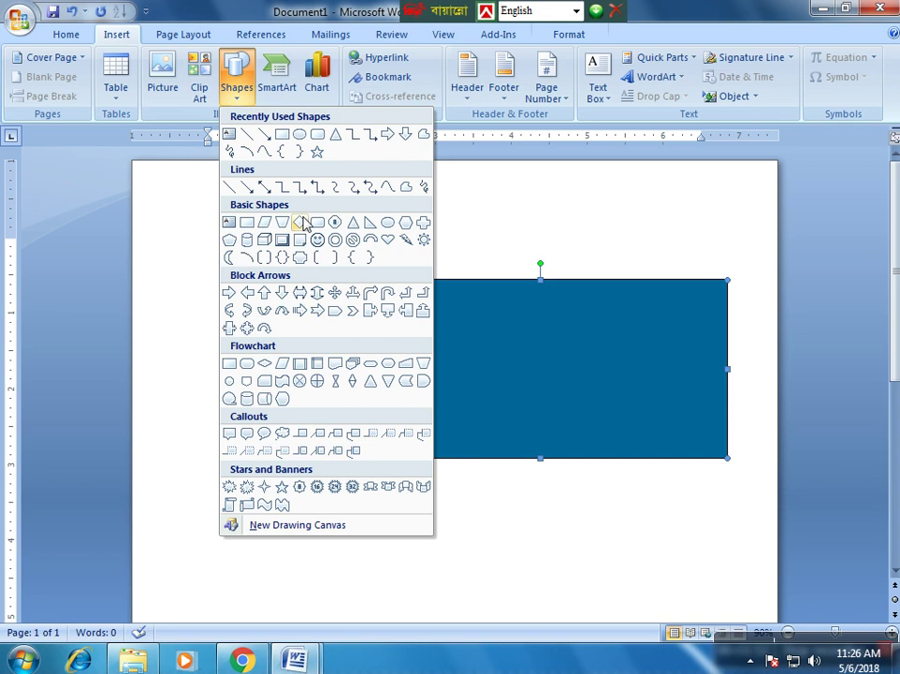
pyautogui.click(300, 135)
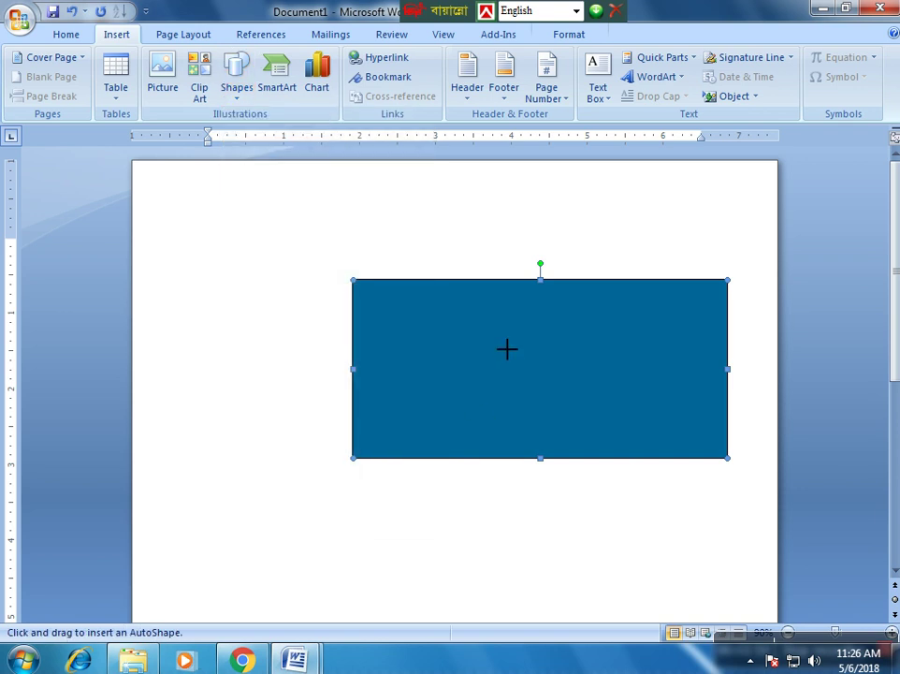
pyautogui.moveTo(507, 346)
pyautogui.mouseDown()
pyautogui.moveTo(608, 457)
pyautogui.moveTo(564, 421)
pyautogui.mouseUp()
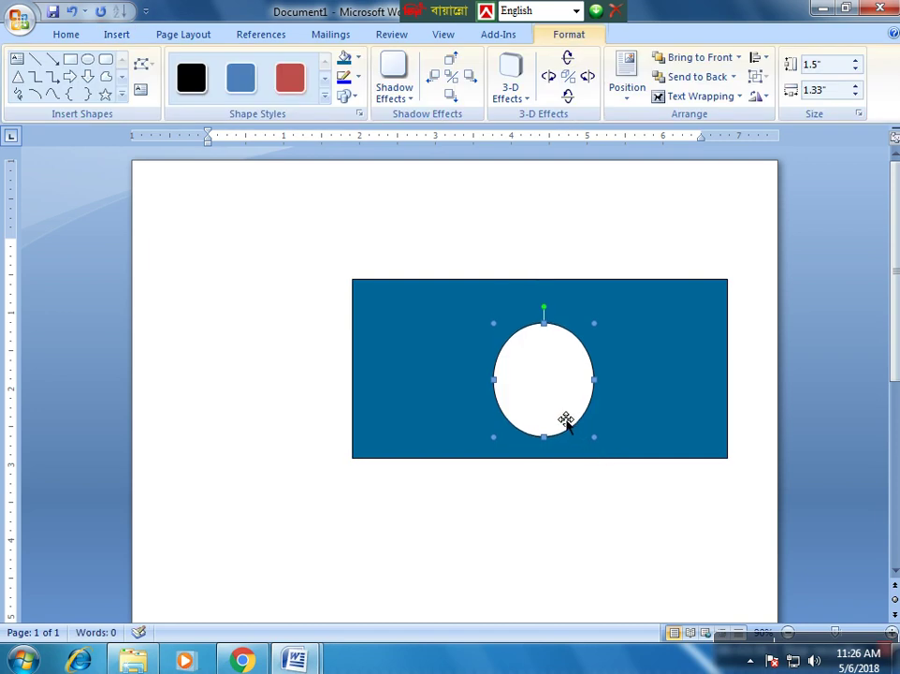
pyautogui.press('Up')
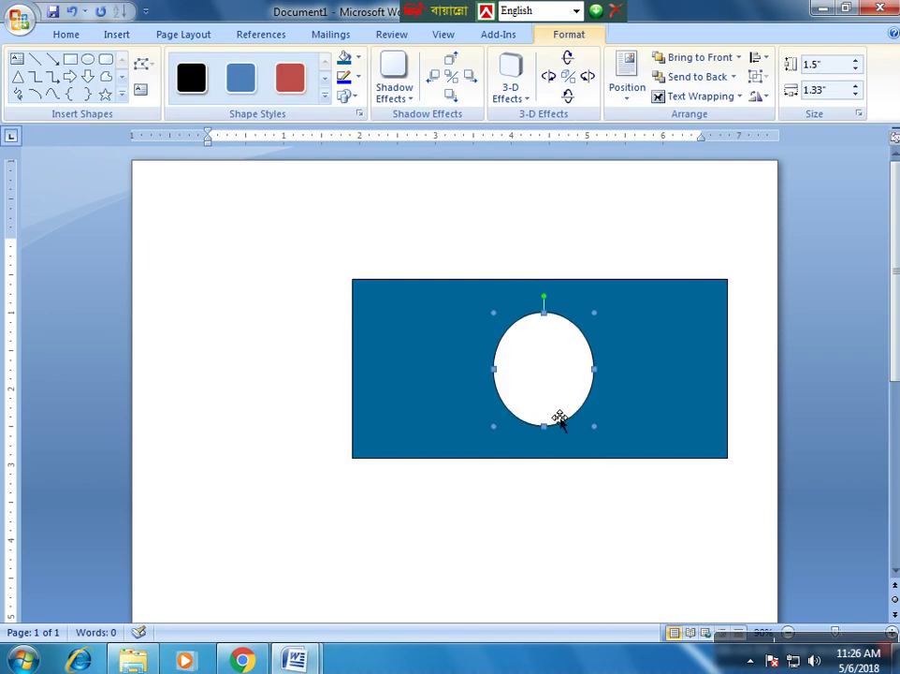
pyautogui.press('Up')
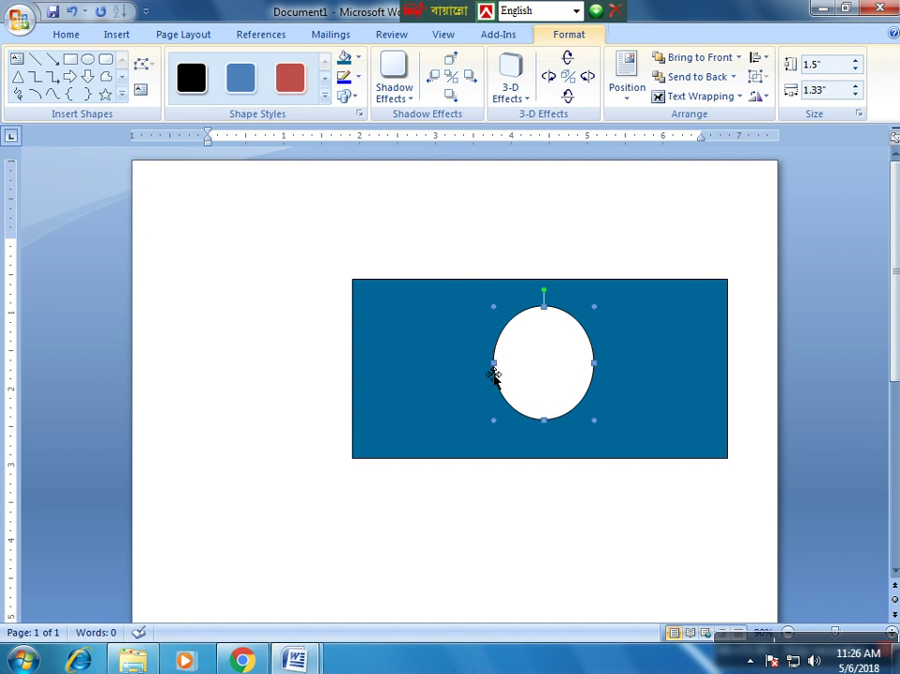
pyautogui.press('Down')
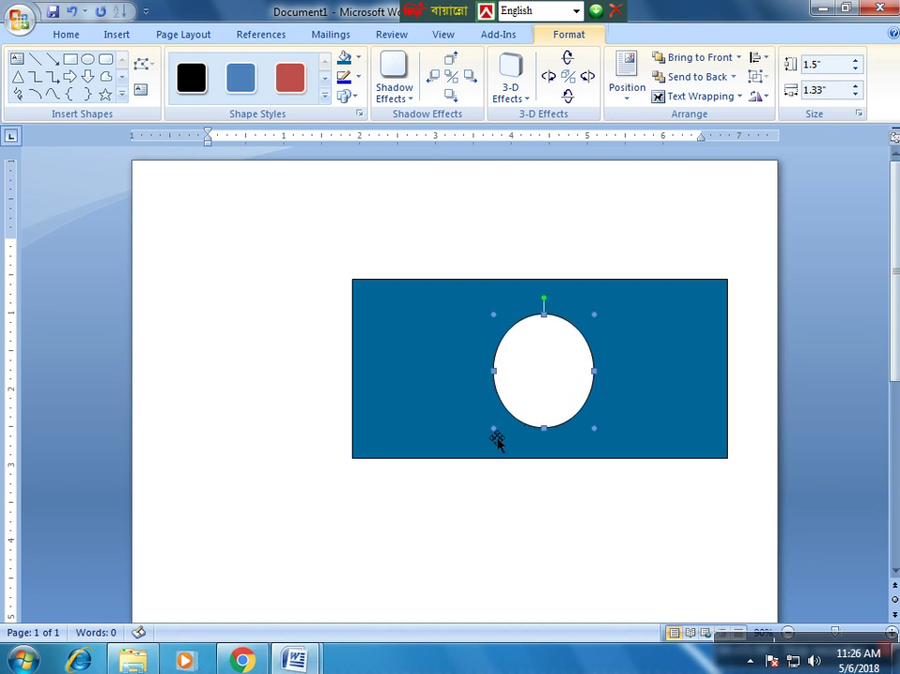
# Resize the oval to 1.93 by 1.69 inches and centre it on the rectangle
pyautogui.moveTo(493, 430); pyautogui.dragTo(477, 458)
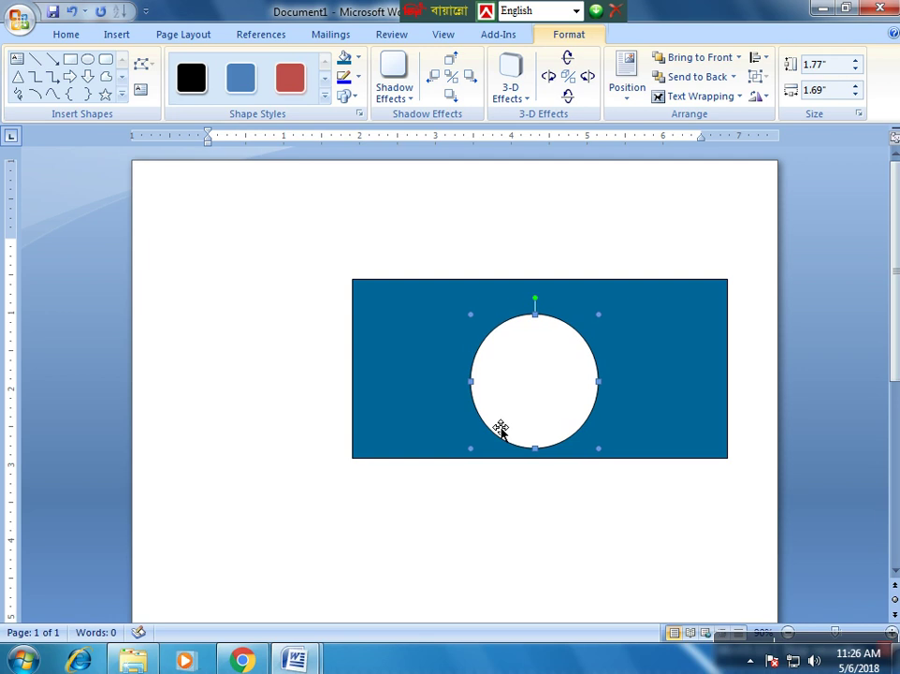
pyautogui.moveTo(536, 316); pyautogui.dragTo(543, 320)
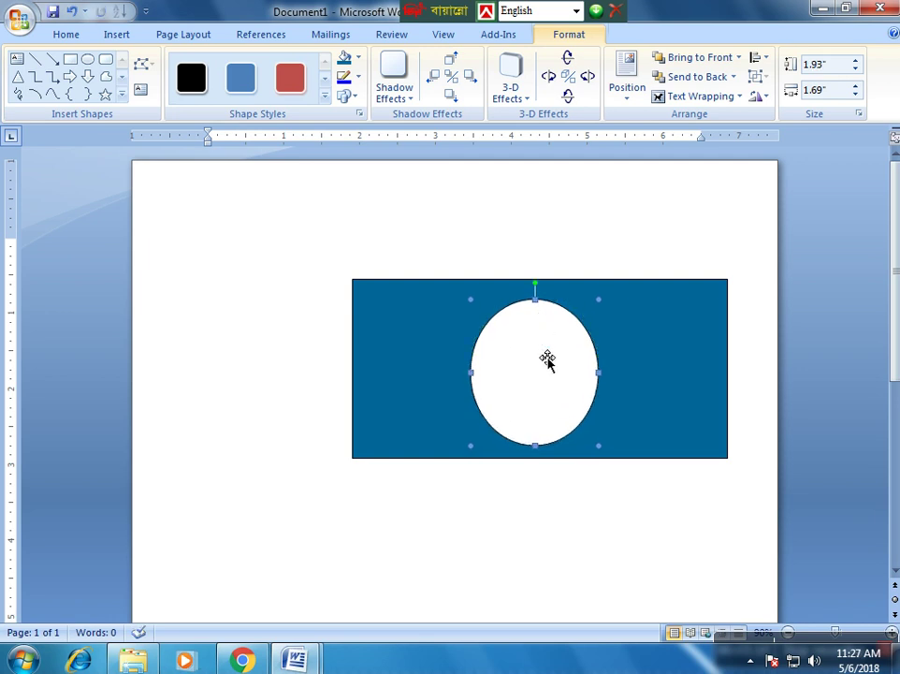
pyautogui.press('Right')
pyautogui.press('Right')
pyautogui.press('Right')
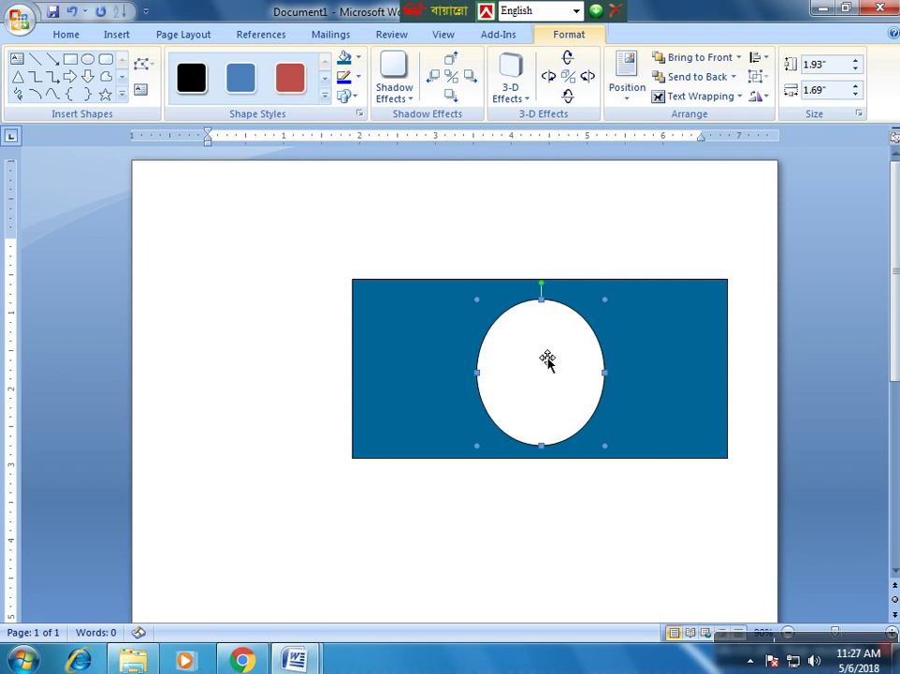
pyautogui.press('Down')
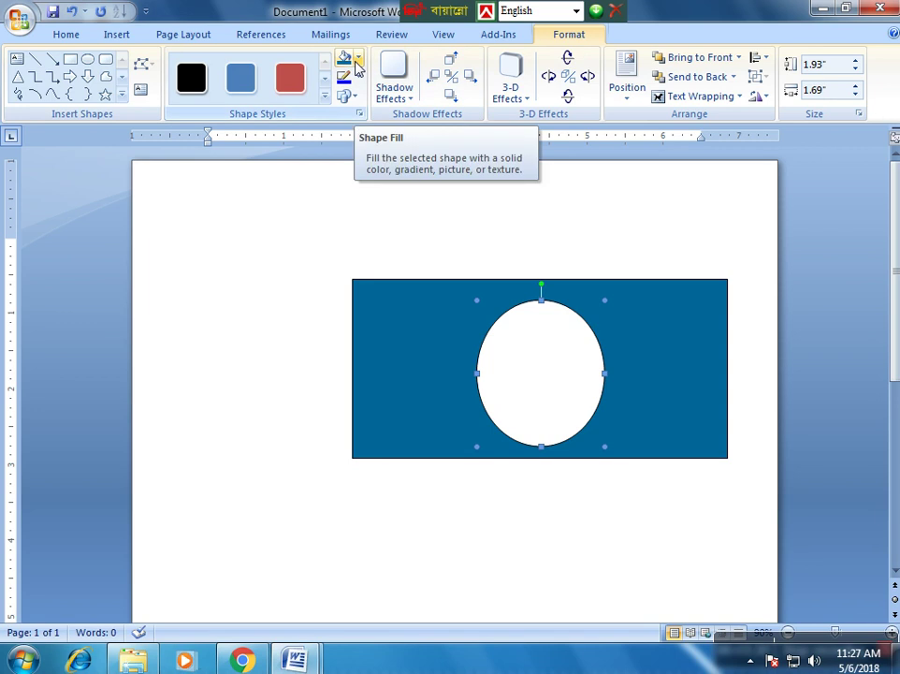
# Give the oval a solid Red fill from the Standard Colors
pyautogui.click(356, 60)
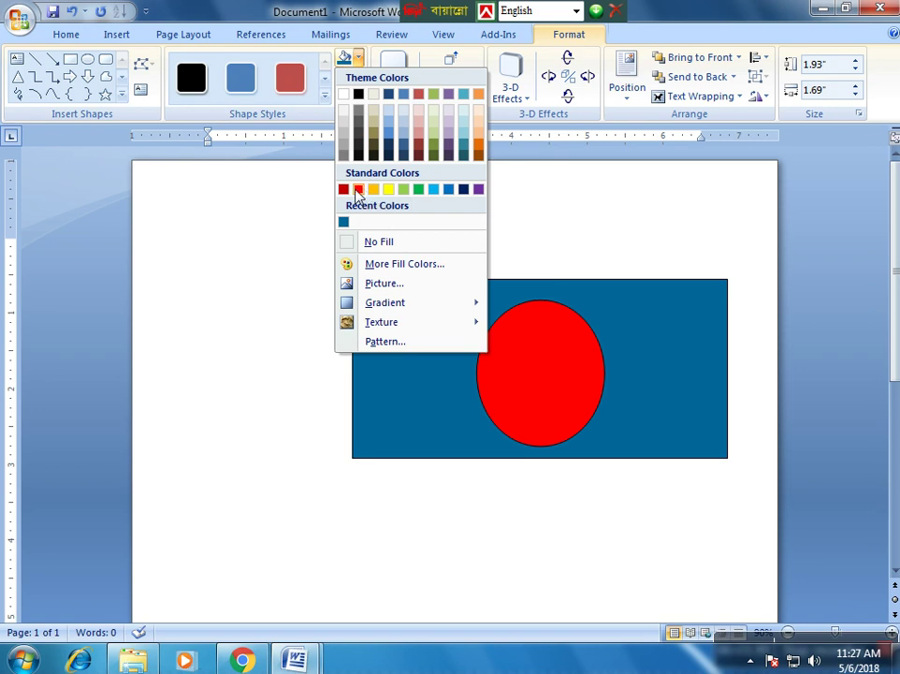
pyautogui.click(358, 190)
pyautogui.click(423, 543)
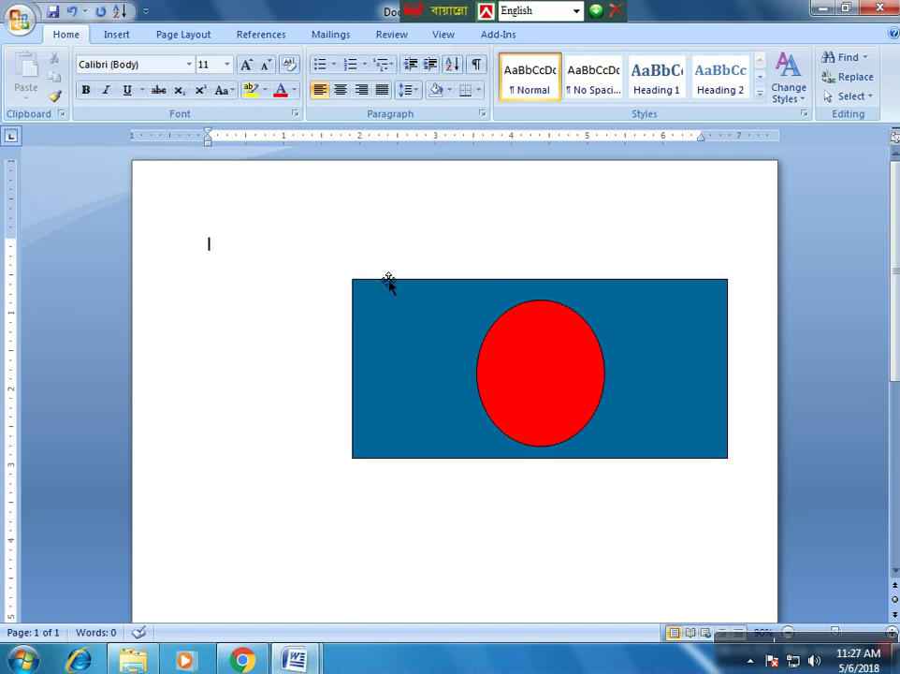
pyautogui.doubleClick(328, 472)
# Draw a tall thin cylinder beside the flag as its pole
pyautogui.click(129, 40)
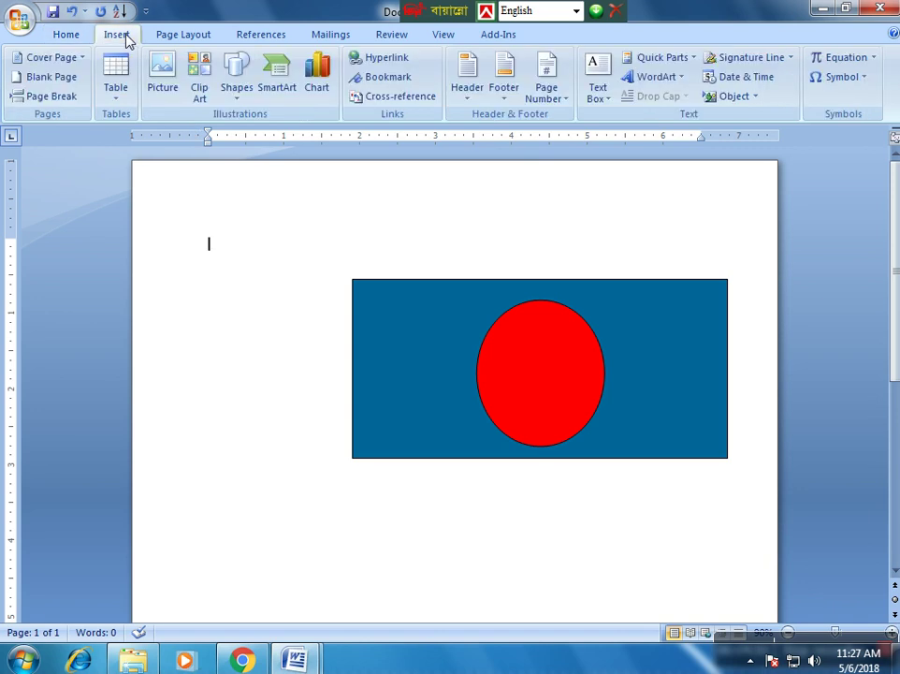
pyautogui.click(239, 99)
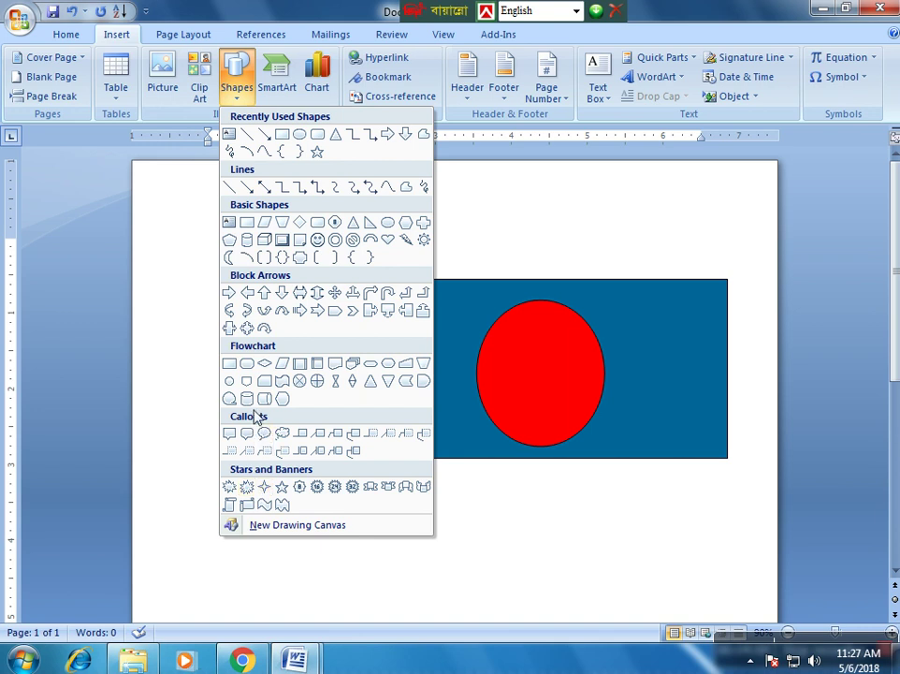
pyautogui.click(246, 400)
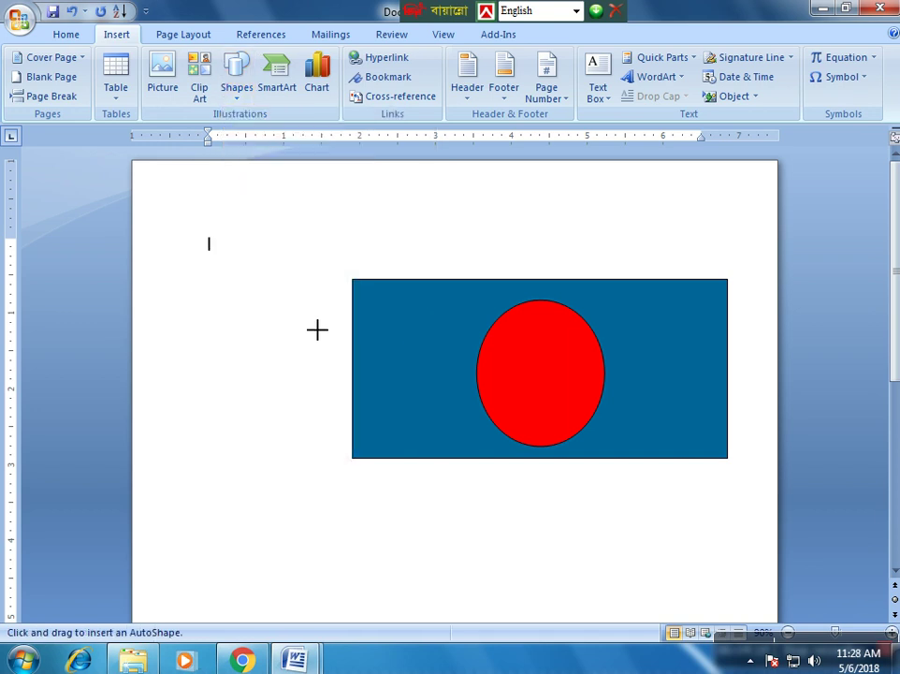
pyautogui.moveTo(351, 275)
pyautogui.mouseDown()
pyautogui.moveTo(363, 642)
pyautogui.moveTo(359, 538)
pyautogui.mouseUp()
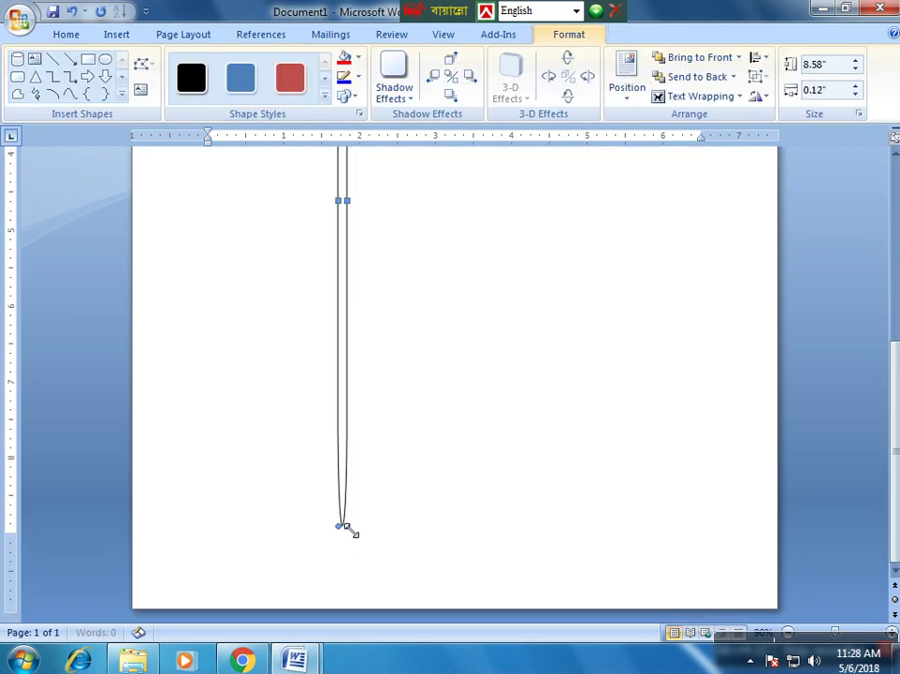
pyautogui.scroll(4, 340, 508)
pyautogui.scroll(2, 341, 508)
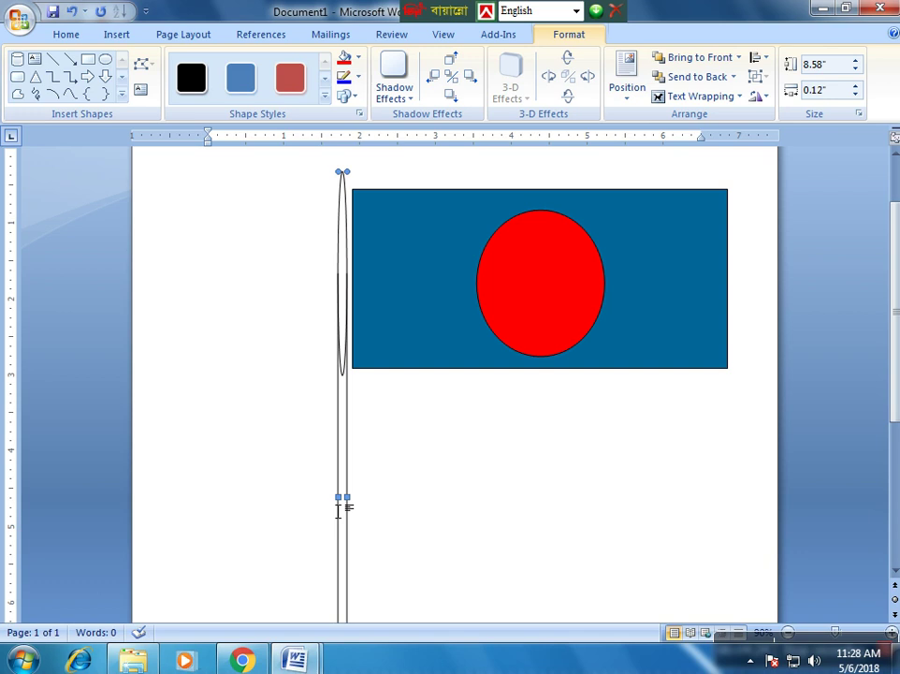
pyautogui.scroll(1, 404, 456)
pyautogui.scroll(-3, 403, 456)
pyautogui.scroll(3, 404, 456)
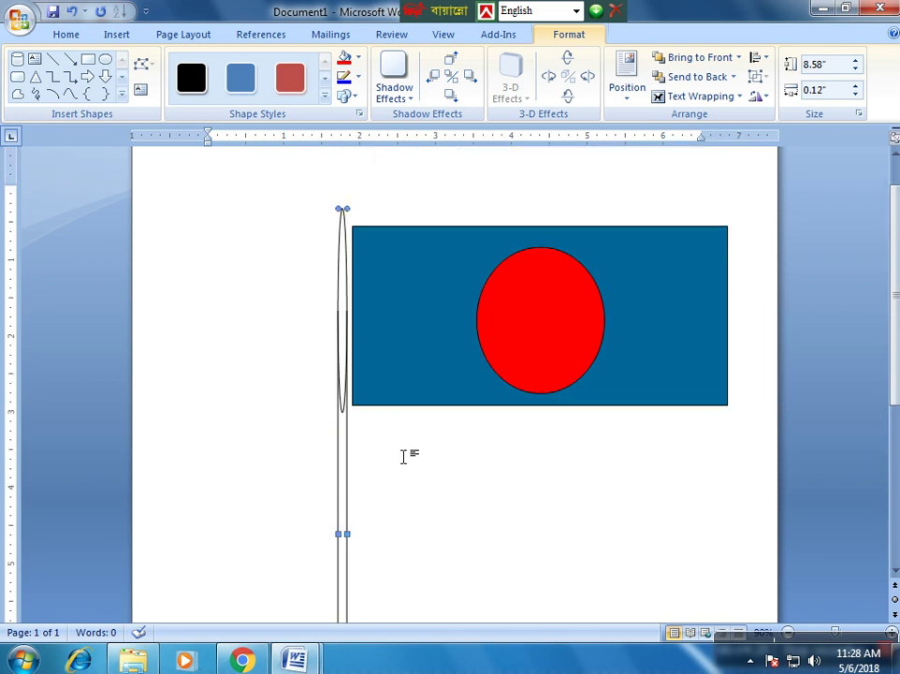
# Nudge the pole right against the flag's left edge and shorten it to 6.81 inches
pyautogui.hotkey('ctrl', 'Right')
pyautogui.hotkey('ctrl', 'Right')
pyautogui.hotkey('ctrl', 'Right')
pyautogui.hotkey('ctrl', 'Right')
pyautogui.hotkey('ctrl', 'Right')
pyautogui.hotkey('ctrl', 'Right')
pyautogui.hotkey('ctrl', 'Right')
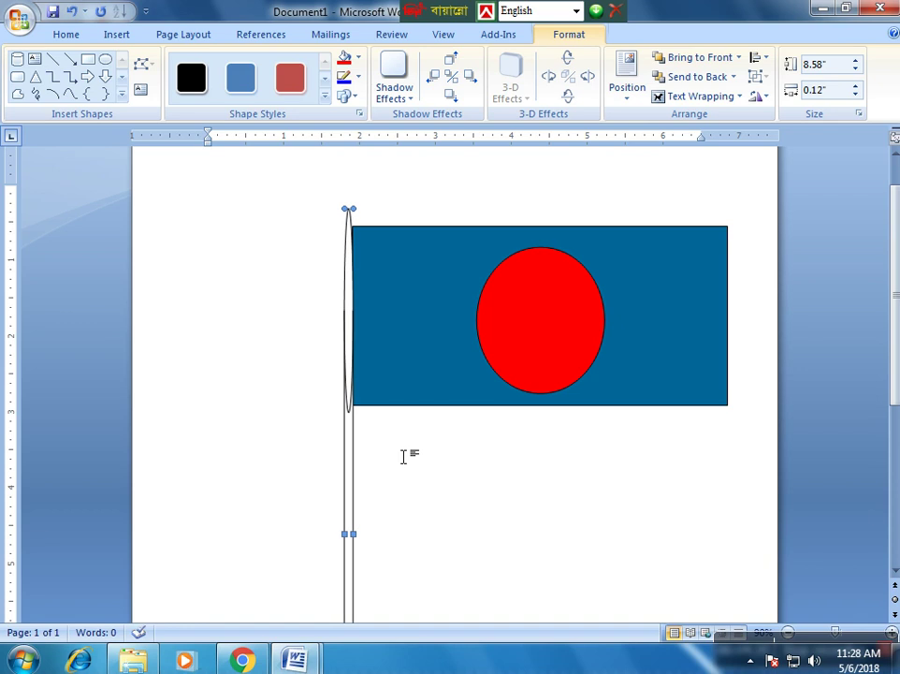
pyautogui.hotkey('ctrl', 'Right')
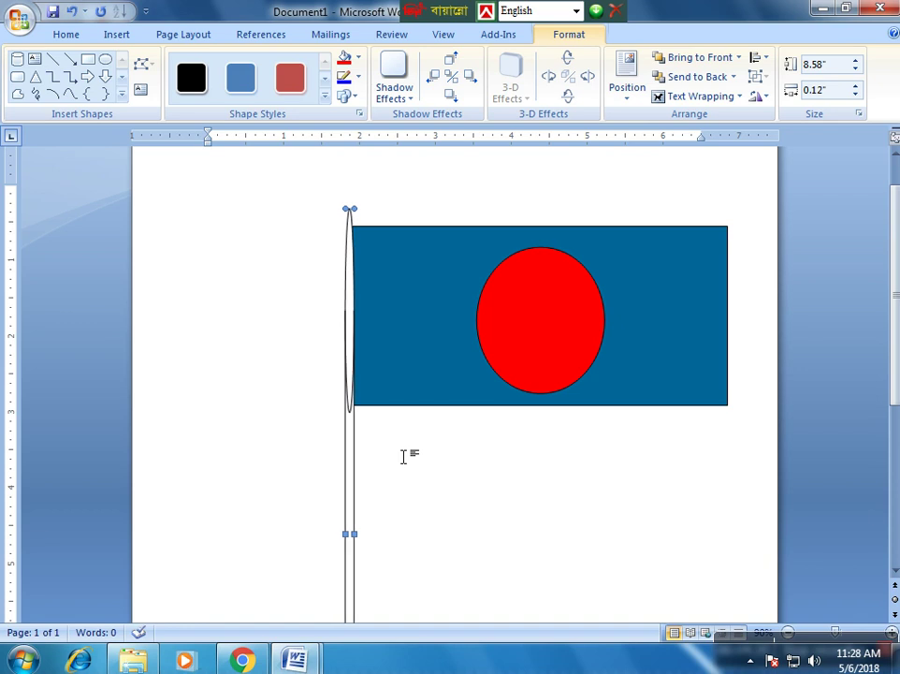
pyautogui.scroll(-3, 403, 456)
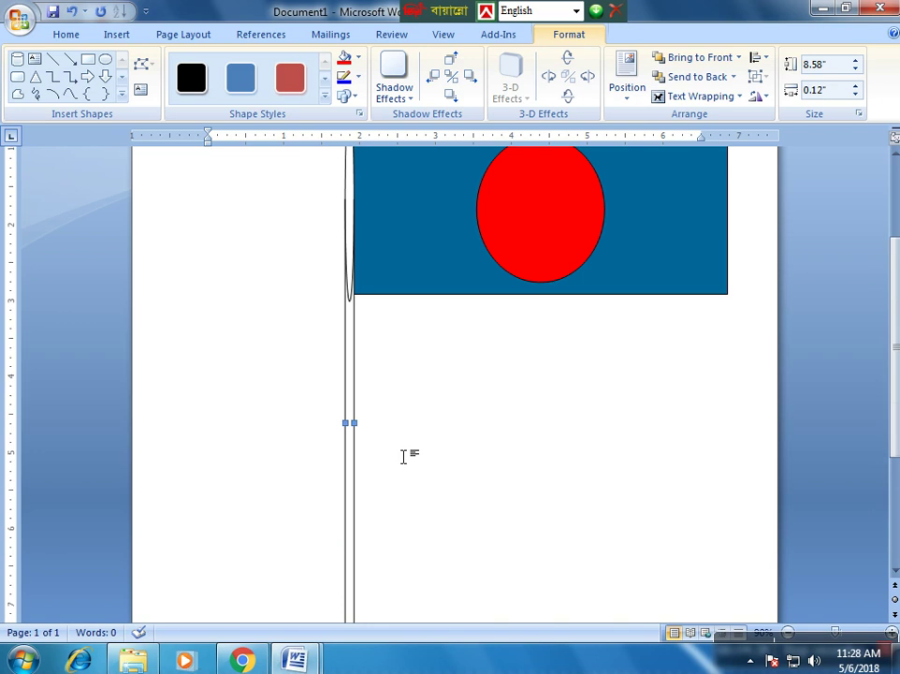
pyautogui.scroll(-4, 402, 459)
pyautogui.scroll(-2, 398, 472)
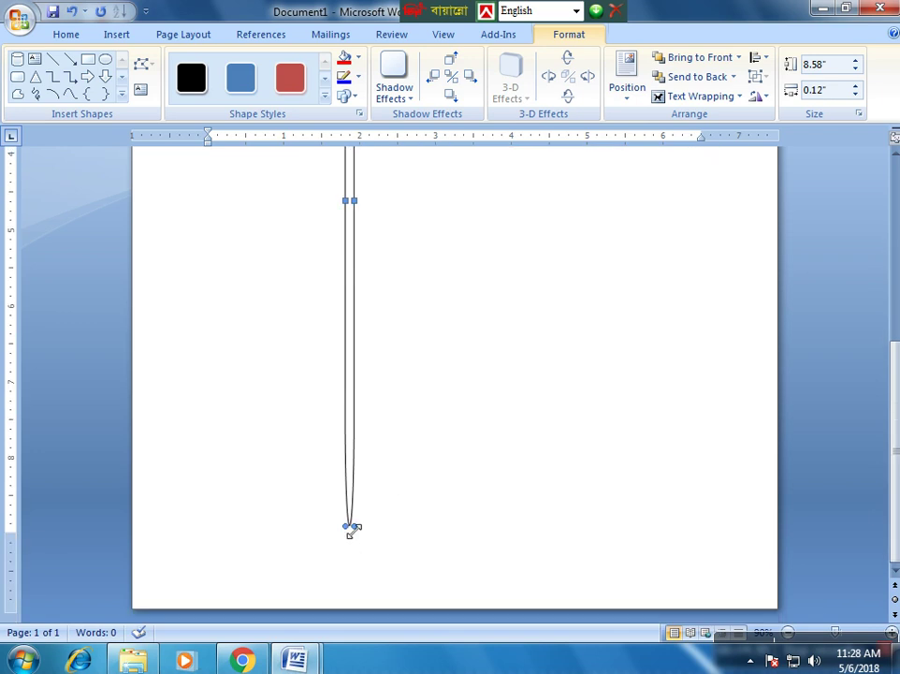
pyautogui.moveTo(350, 526); pyautogui.dragTo(350, 392)
pyautogui.scroll(9, 445, 451)
pyautogui.scroll(-4, 450, 451)
# Check the pole's placement, then reselect it for formatting
pyautogui.click(428, 476)
pyautogui.scroll(5, 427, 477)
pyautogui.scroll(-4, 430, 473)
pyautogui.scroll(4, 429, 473)
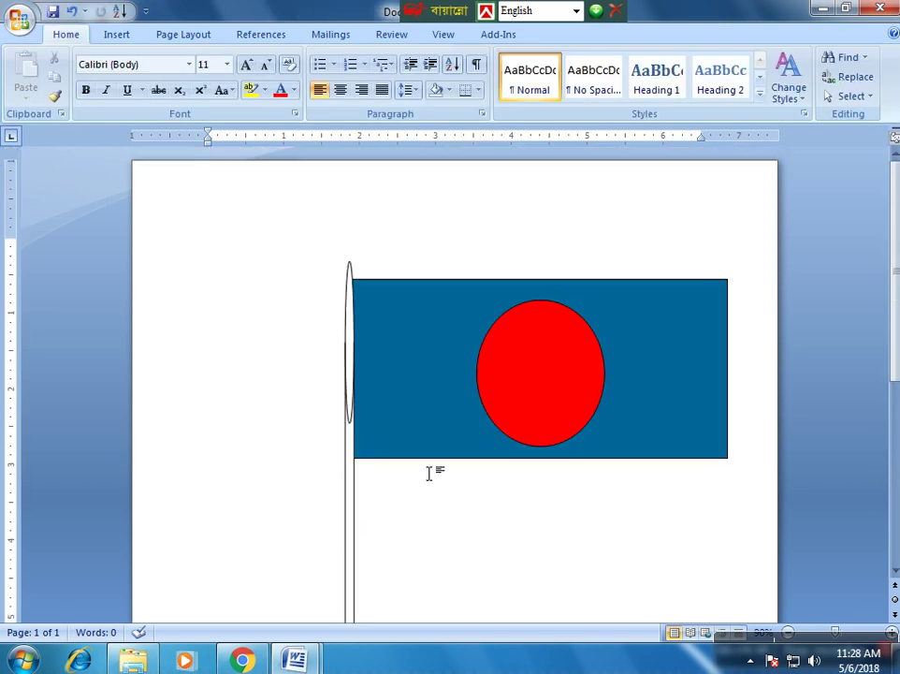
pyautogui.scroll(-3, 429, 474)
pyautogui.click(358, 408)
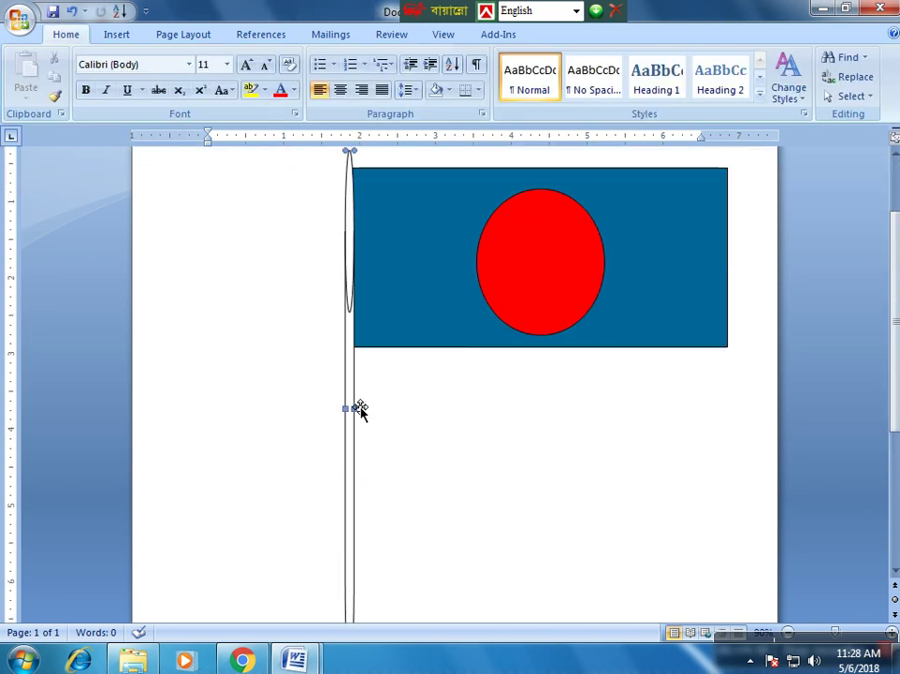
pyautogui.scroll(1, 346, 417)
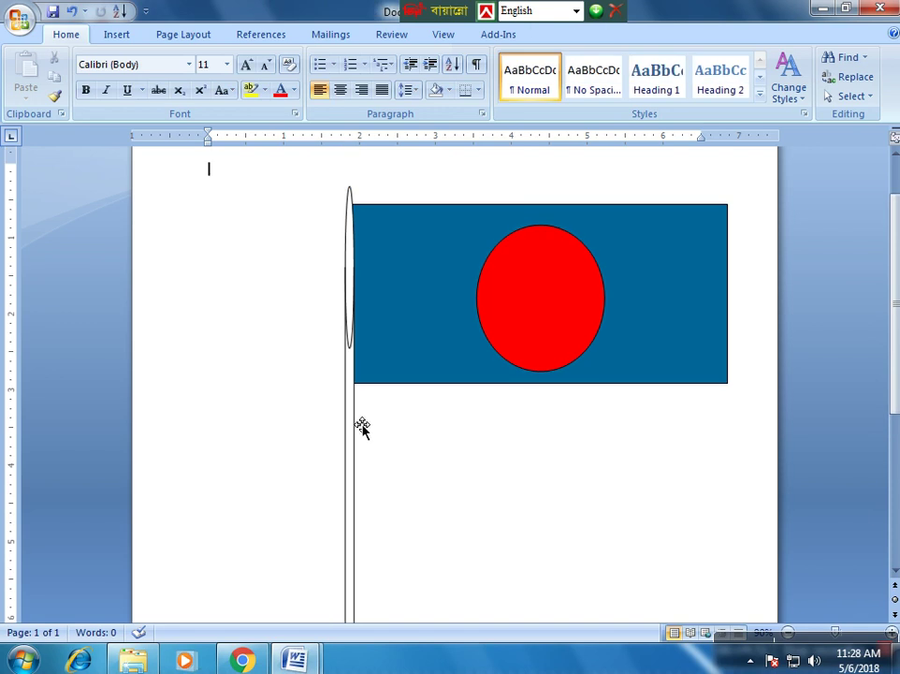
pyautogui.click(357, 445)
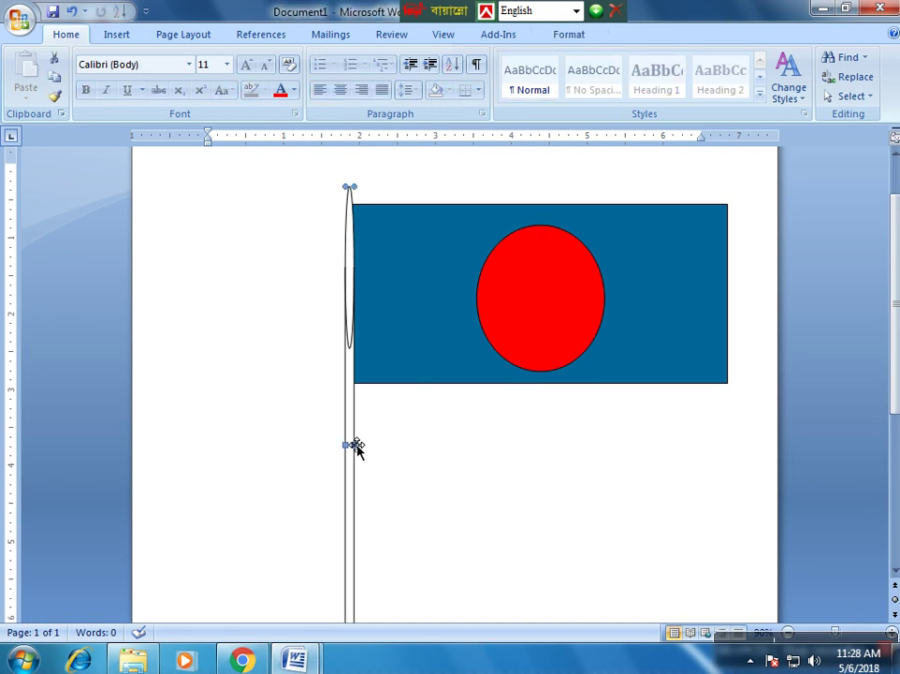
pyautogui.click(569, 35)
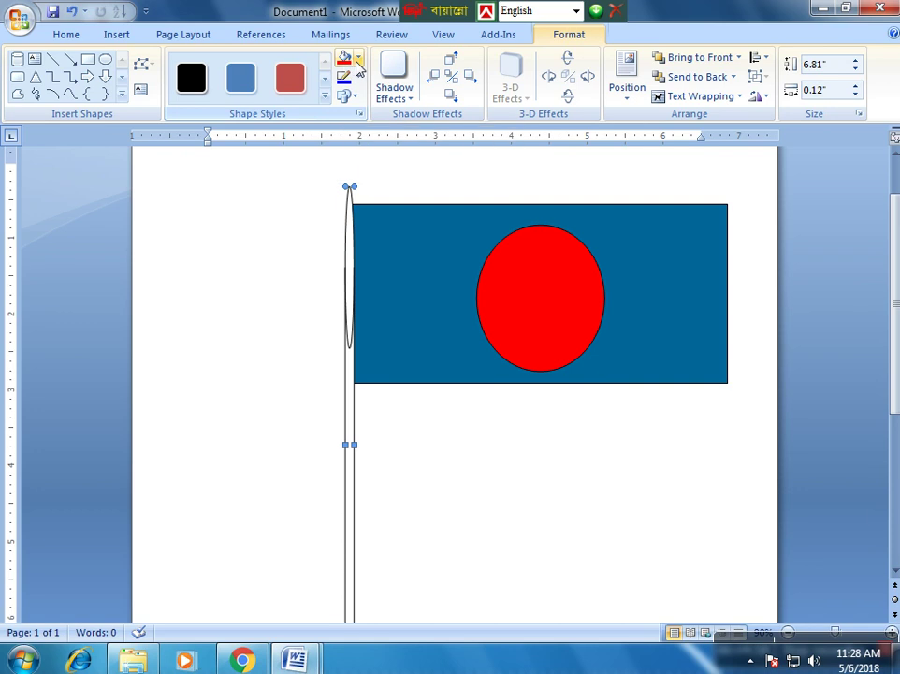
# Fill the pole with dark grey (Black, Text 1, Lighter 35%)
pyautogui.click(356, 62)
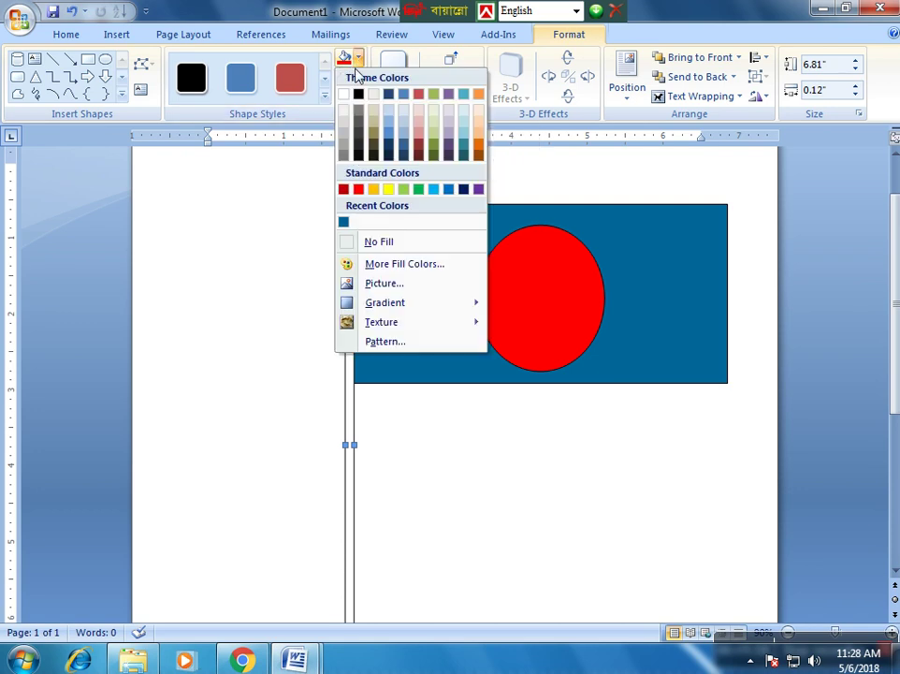
pyautogui.click(358, 120)
pyautogui.click(448, 463)
pyautogui.scroll(-3, 448, 463)
pyautogui.scroll(-3, 449, 463)
pyautogui.scroll(3, 448, 463)
pyautogui.scroll(3, 448, 463)
pyautogui.scroll(-3, 448, 463)
pyautogui.scroll(-1, 449, 463)
pyautogui.scroll(-3, 448, 463)
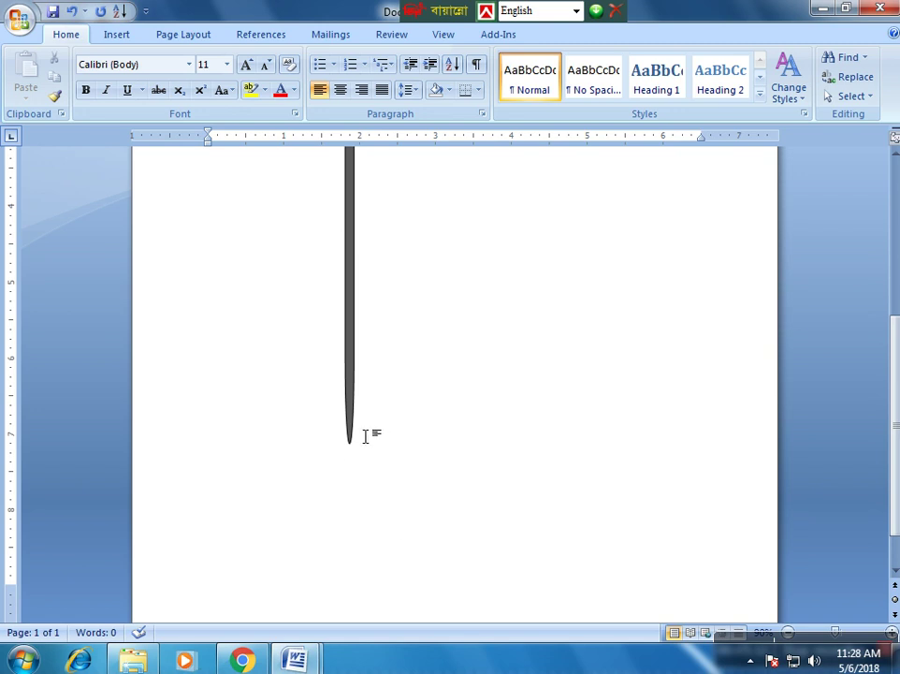
pyautogui.click(101, 36)
pyautogui.click(239, 92)
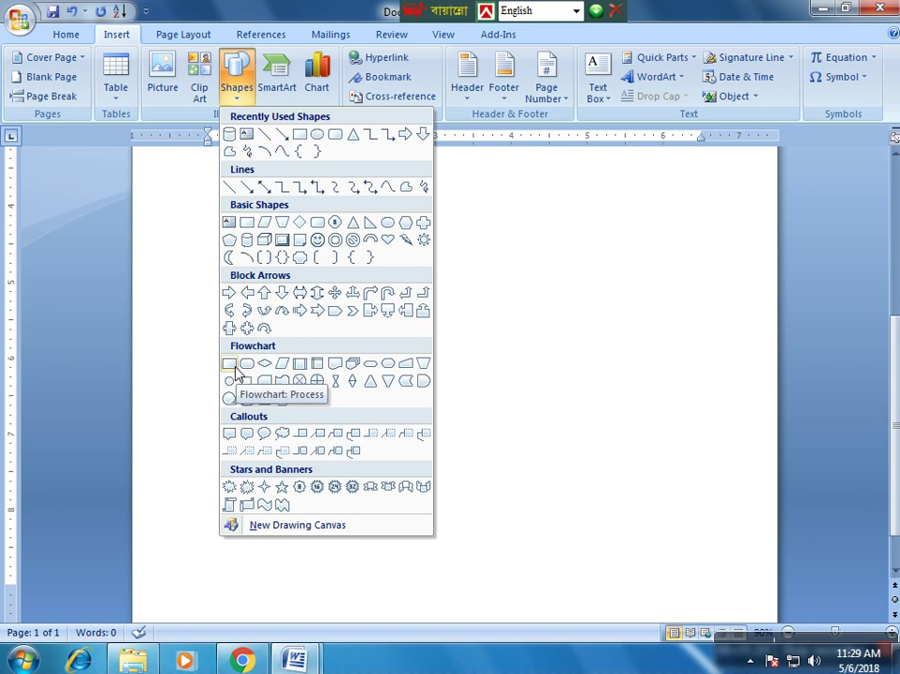
# Draw a Flowchart: Process rectangle beneath the pole's bottom end
pyautogui.click(229, 364)
pyautogui.moveTo(316, 440)
pyautogui.mouseDown()
pyautogui.moveTo(432, 504)
pyautogui.moveTo(414, 481)
pyautogui.mouseUp()
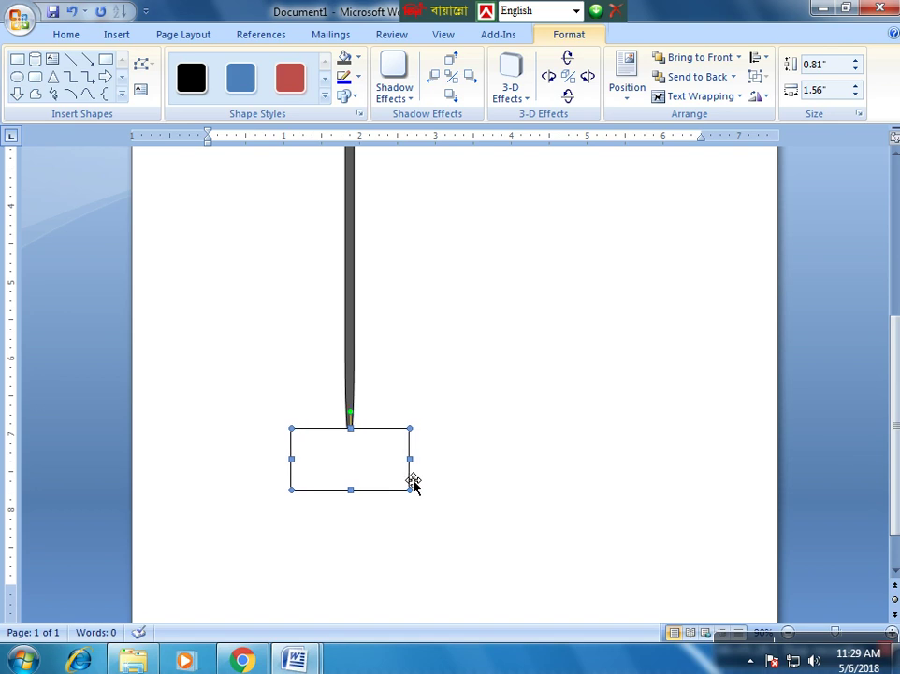
pyautogui.click(434, 387)
pyautogui.scroll(5, 435, 387)
pyautogui.scroll(-2, 374, 424)
pyautogui.scroll(-3, 371, 426)
pyautogui.scroll(-1, 370, 426)
# Fill the new rectangle with light grey
pyautogui.click(356, 402)
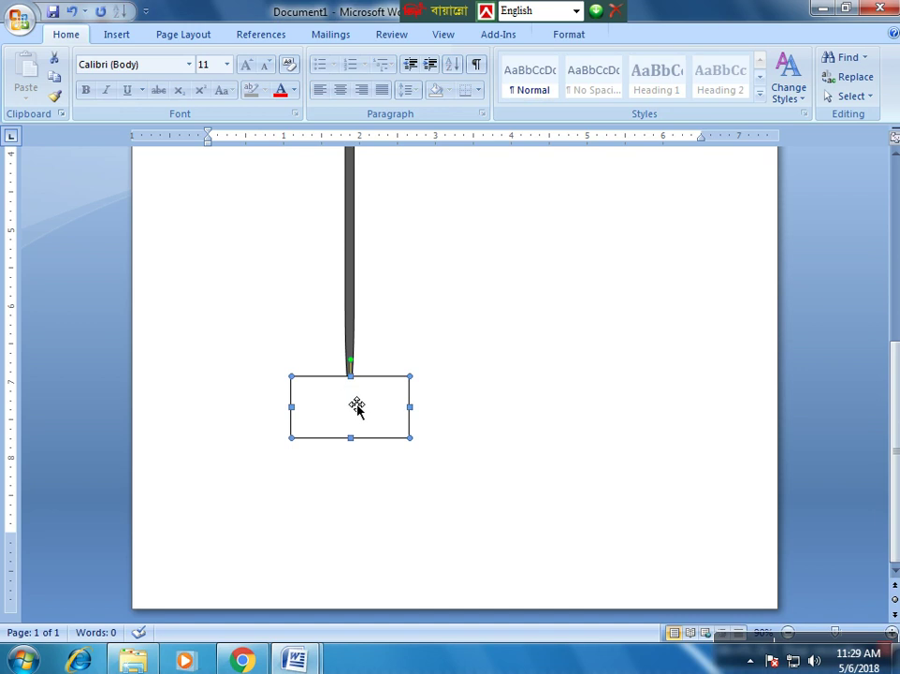
pyautogui.click(569, 35)
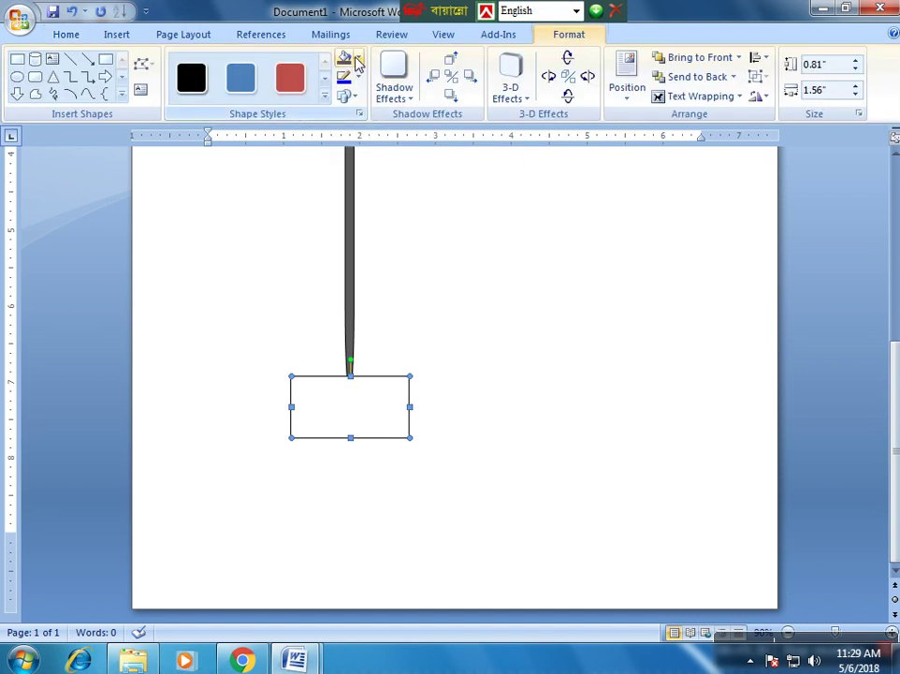
pyautogui.click(357, 58)
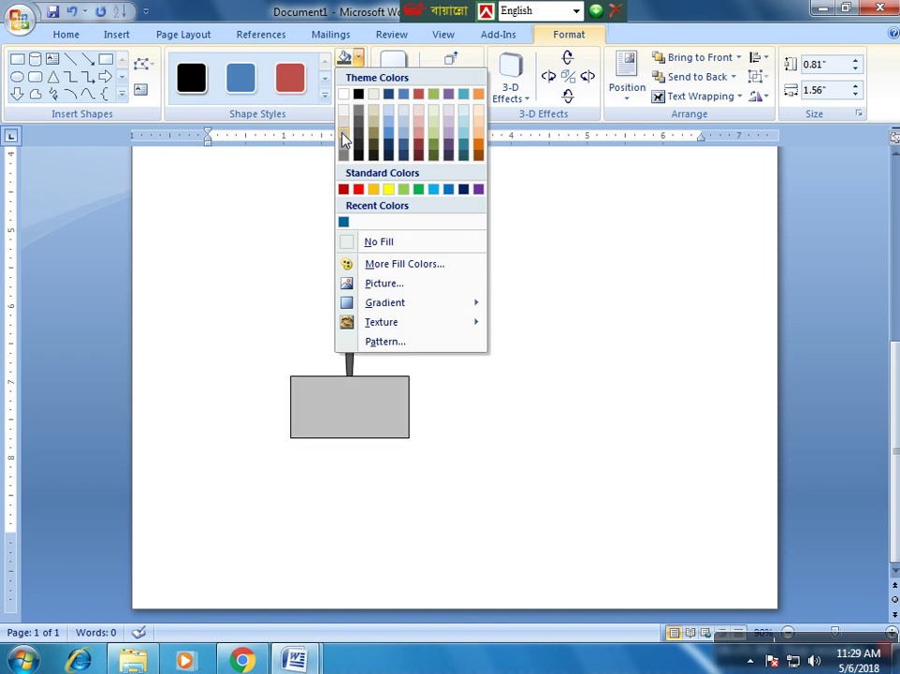
pyautogui.click(345, 139)
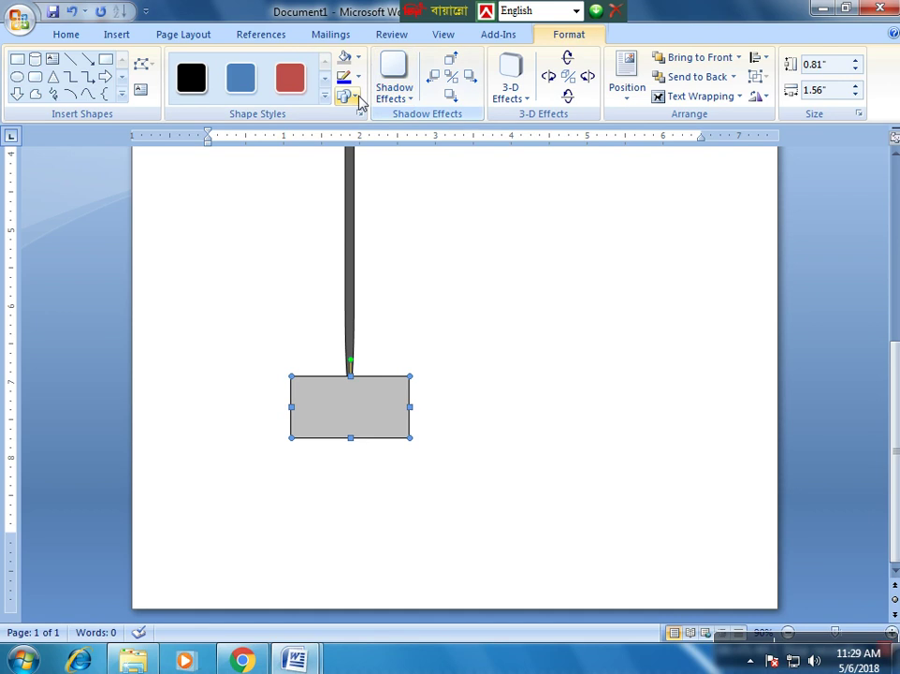
pyautogui.click(458, 438)
pyautogui.scroll(5, 428, 394)
pyautogui.scroll(-3, 452, 443)
pyautogui.scroll(-2, 449, 460)
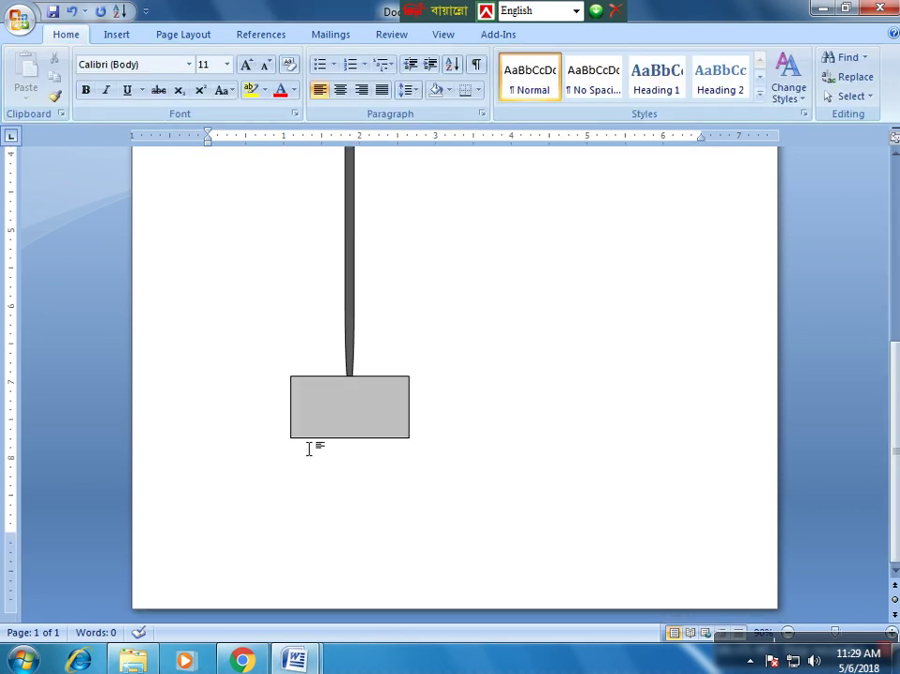
# Remove the grey rectangle's outline with No Outline
pyautogui.click(384, 413)
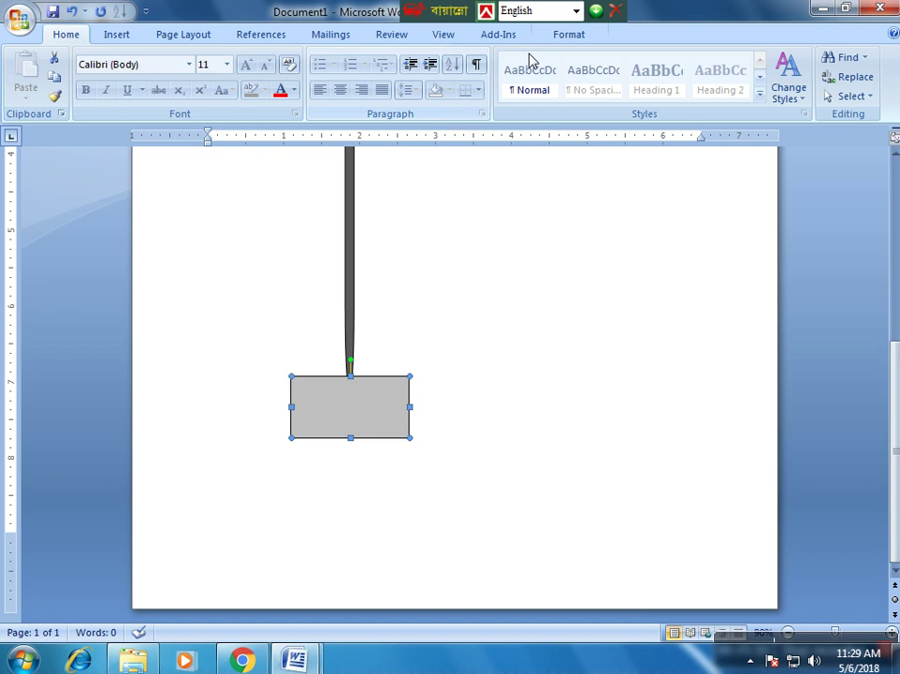
pyautogui.click(576, 36)
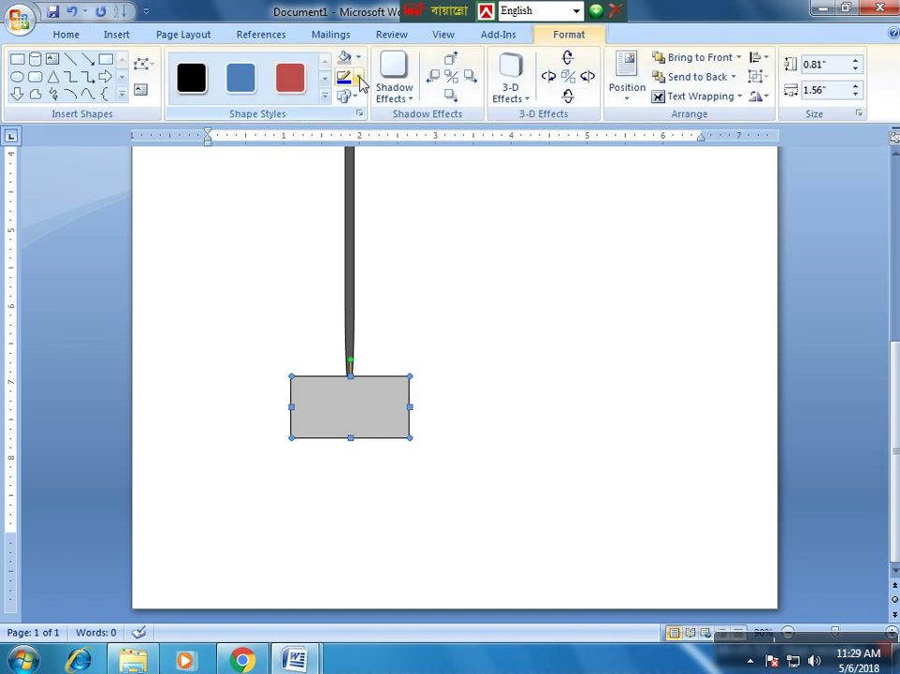
pyautogui.click(359, 83)
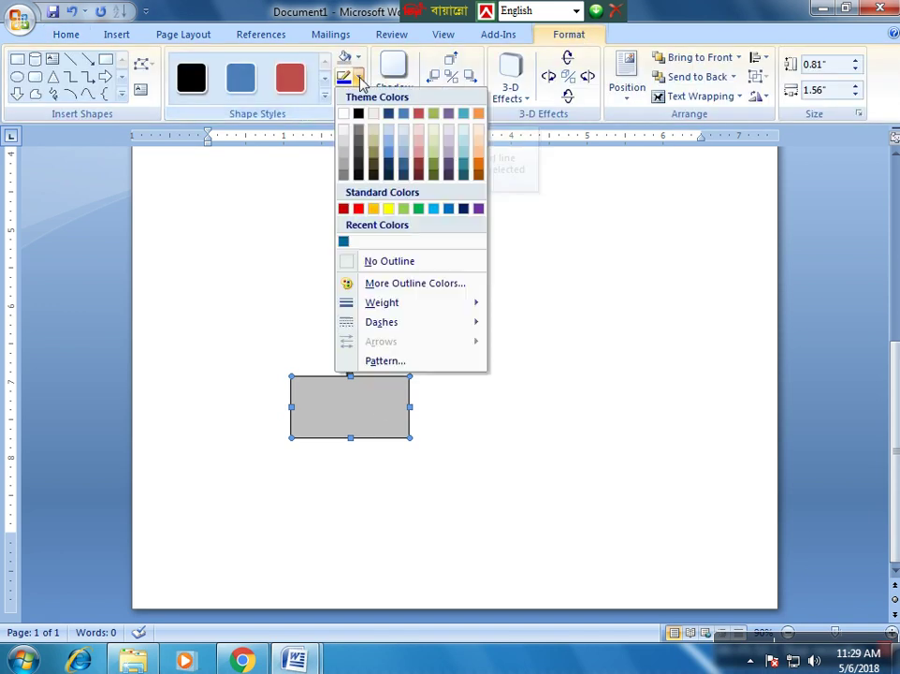
pyautogui.click(367, 266)
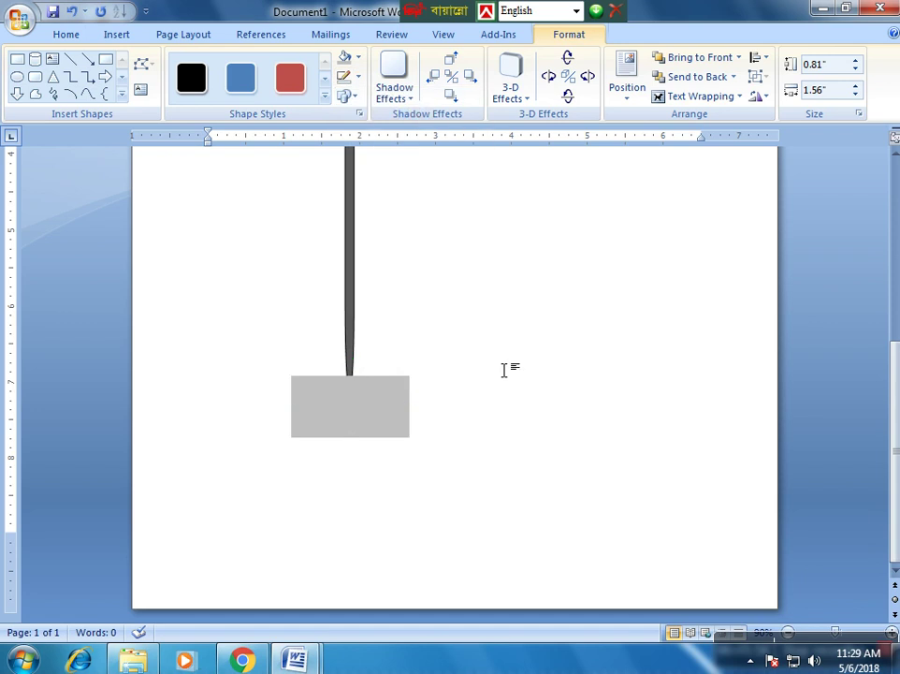
pyautogui.click(351, 463)
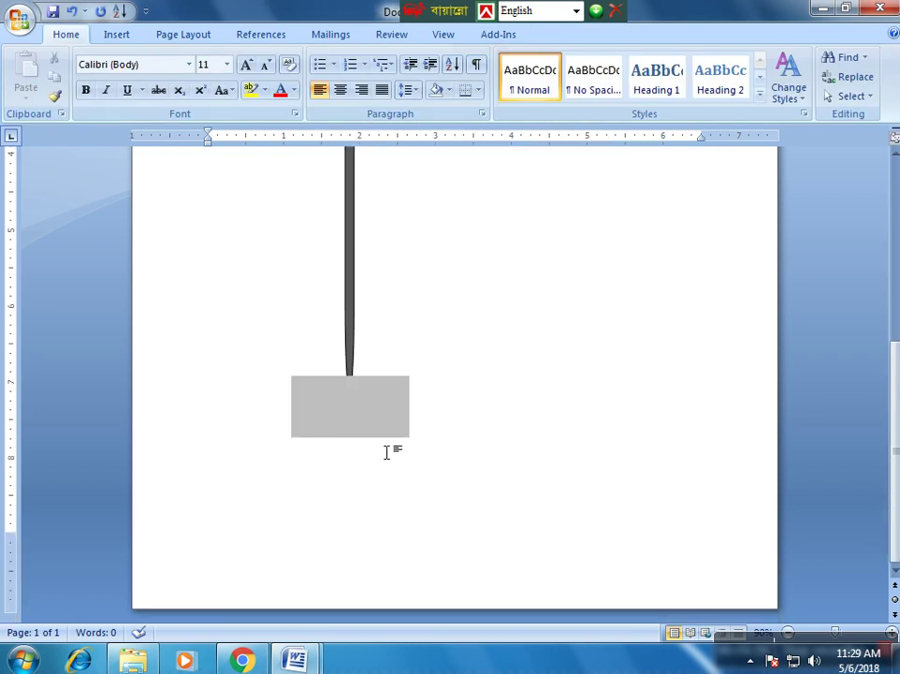
pyautogui.scroll(2, 345, 415)
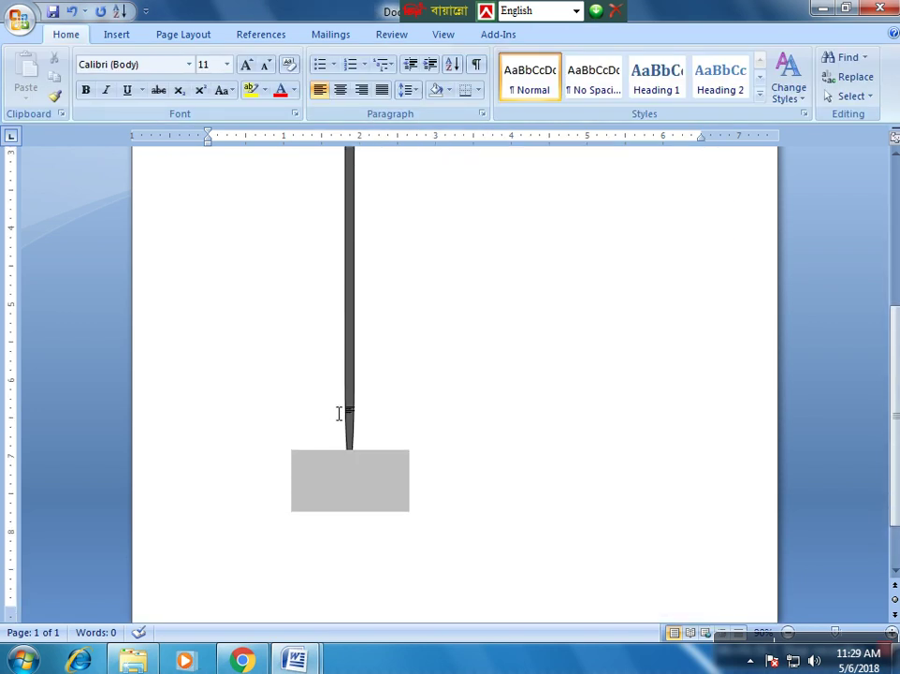
# Ctrl-drag a copy of the grey block, resize it and stack it into a two-tier base
pyautogui.click(349, 481)
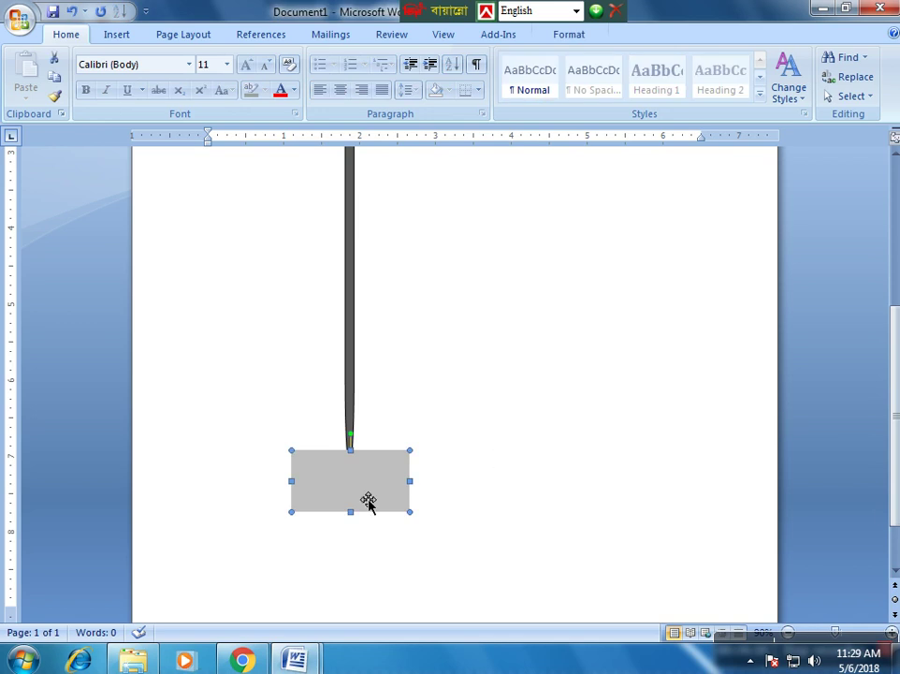
pyautogui.scroll(5, 364, 492)
pyautogui.scroll(-3, 357, 452)
pyautogui.scroll(-5, 354, 450)
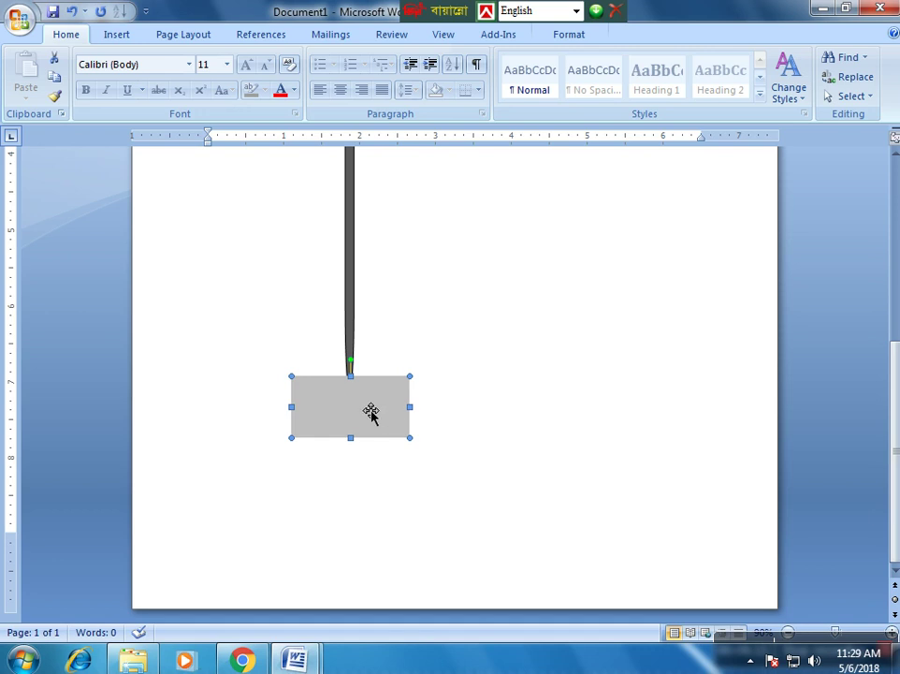
pyautogui.moveTo(367, 409); pyautogui.dragTo(379, 421)
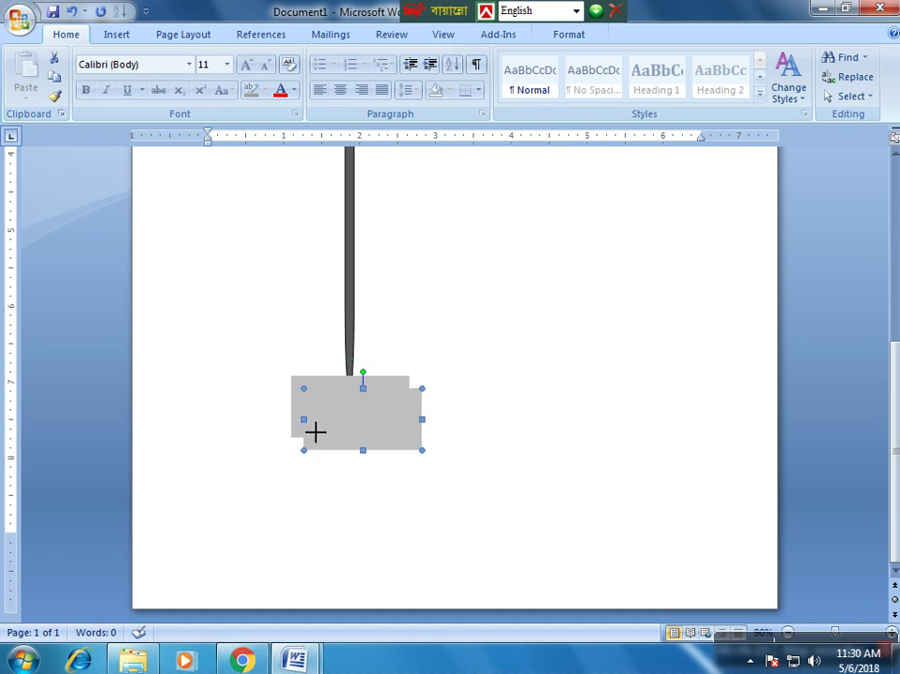
pyautogui.moveTo(314, 430)
pyautogui.mouseDown()
pyautogui.moveTo(353, 432)
pyautogui.moveTo(349, 381)
pyautogui.mouseUp()
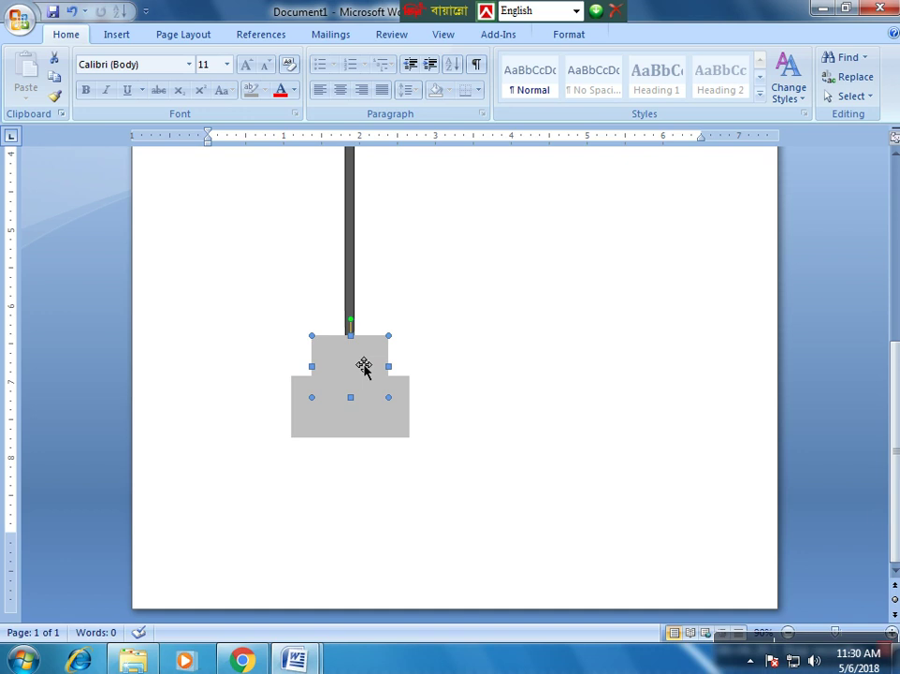
pyautogui.press('Down')
pyautogui.hotkey('ctrl', 'Down')
pyautogui.hotkey('ctrl', 'Down')
pyautogui.hotkey('ctrl', 'Down')
pyautogui.hotkey('ctrl', 'Down')
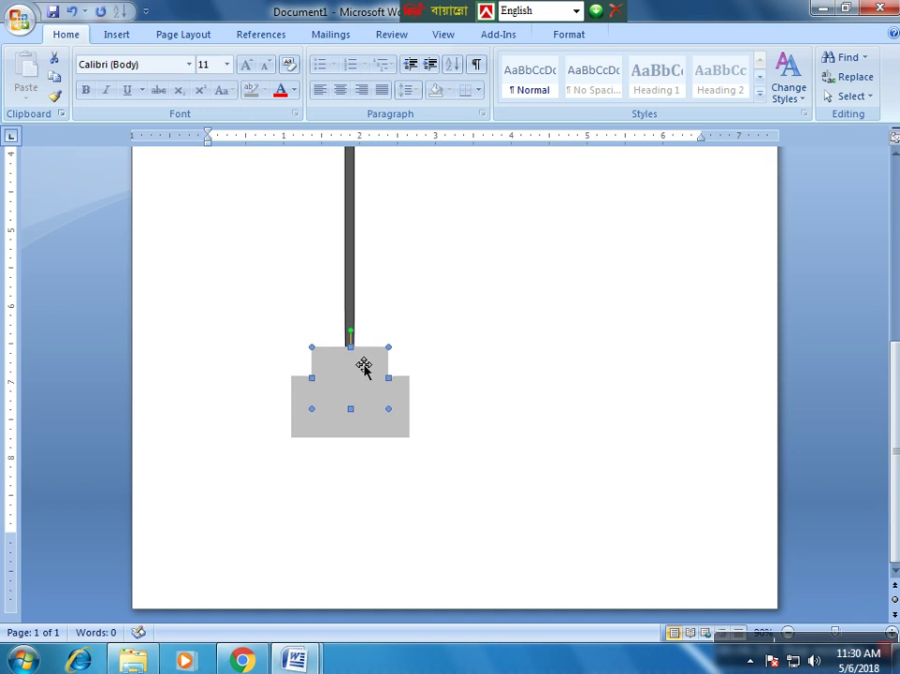
pyautogui.click(405, 449)
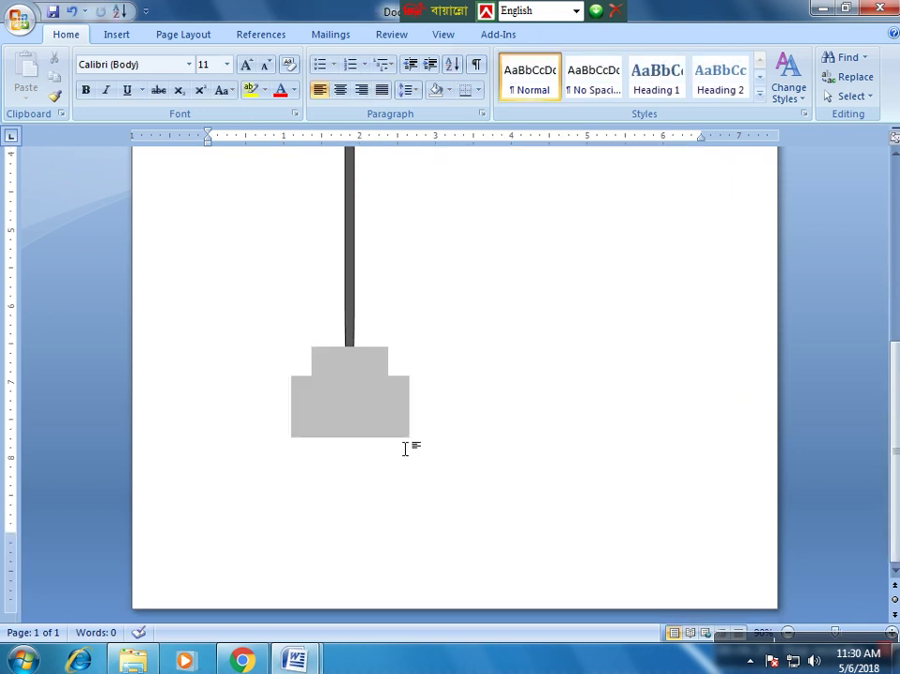
# Place the cursor centred below the flag, using SutonnyMJ font with Bijoy Bengali input
pyautogui.scroll(3, 405, 449)
pyautogui.scroll(3, 405, 449)
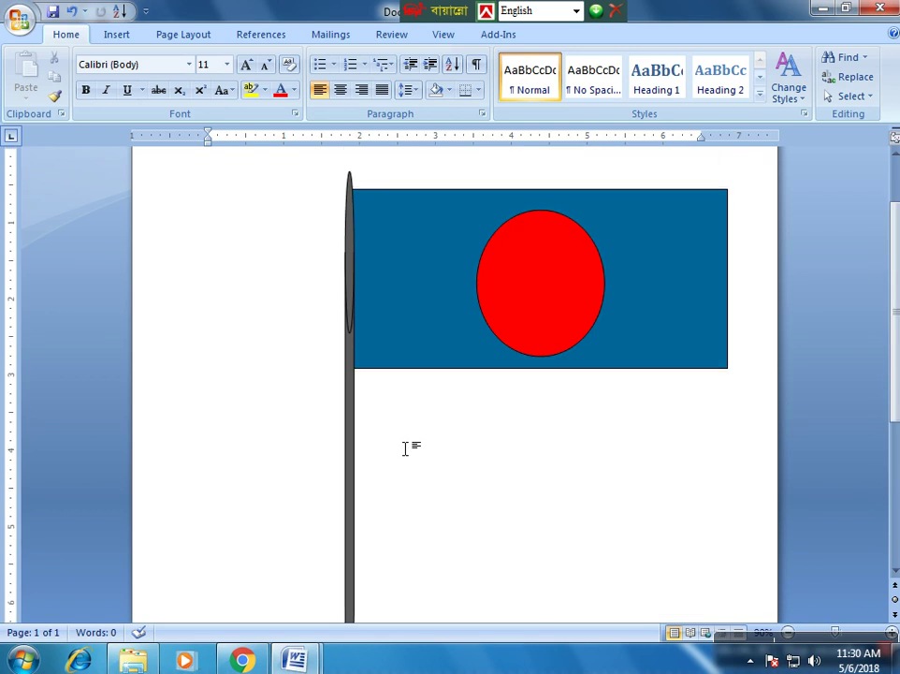
pyautogui.scroll(-5, 405, 449)
pyautogui.scroll(-1, 405, 447)
pyautogui.scroll(3, 372, 438)
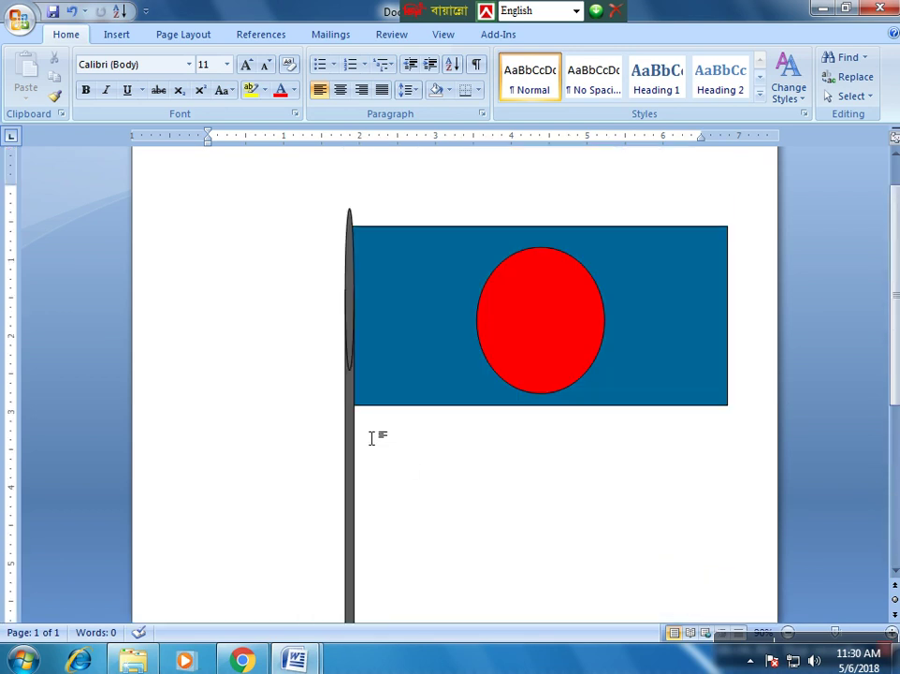
pyautogui.scroll(-3, 371, 438)
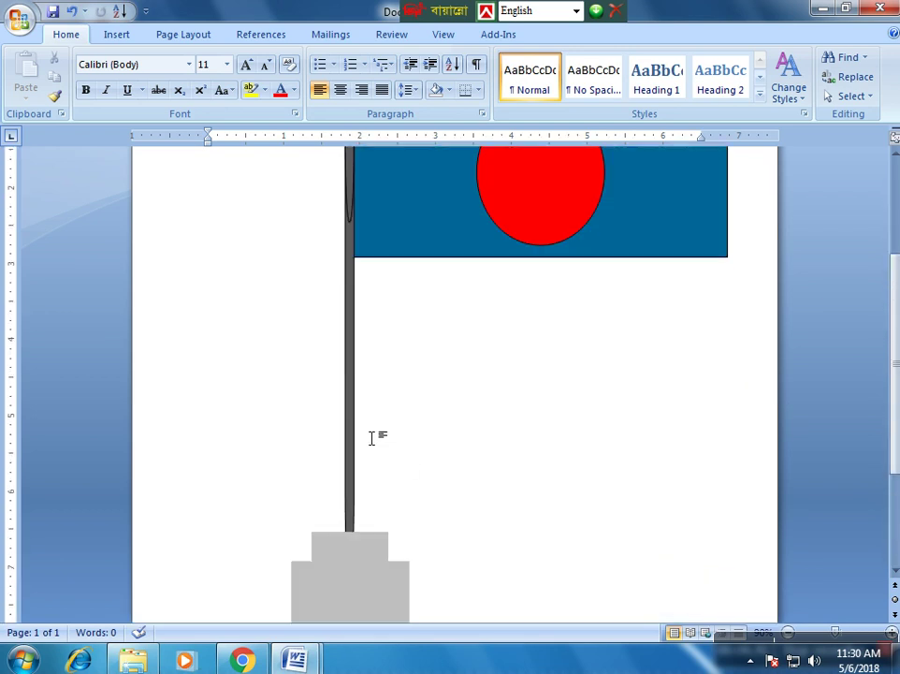
pyautogui.scroll(-3, 372, 434)
pyautogui.scroll(2, 375, 438)
pyautogui.scroll(5, 376, 436)
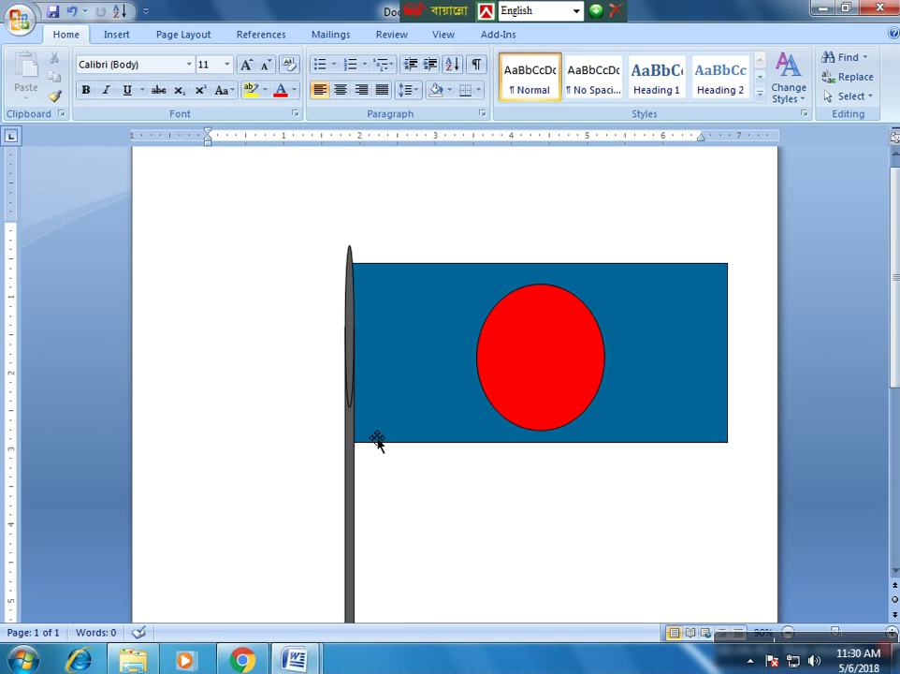
pyautogui.doubleClick(442, 519)
pyautogui.click(189, 64)
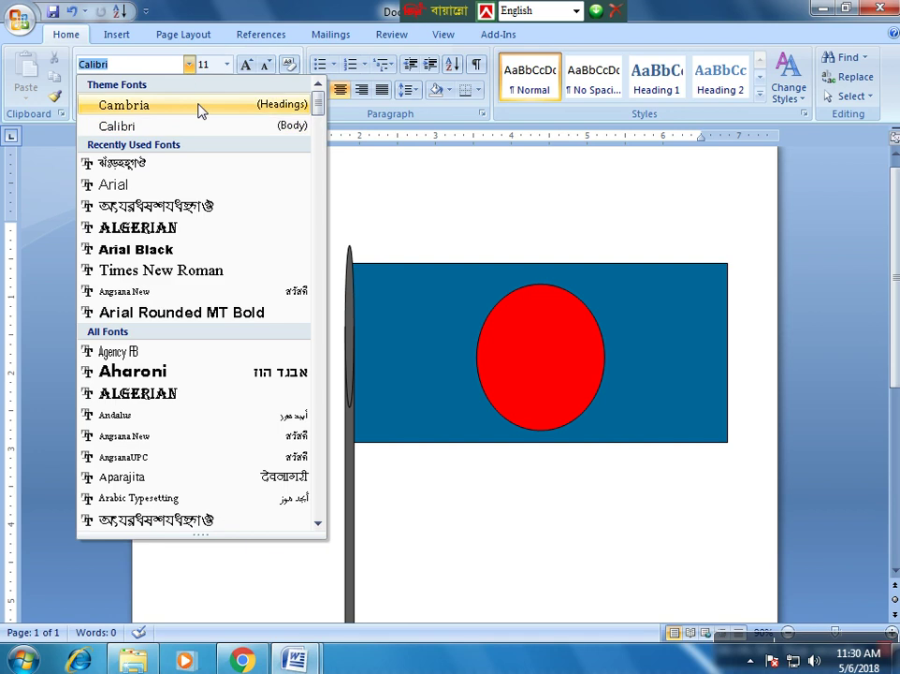
pyautogui.click(173, 166)
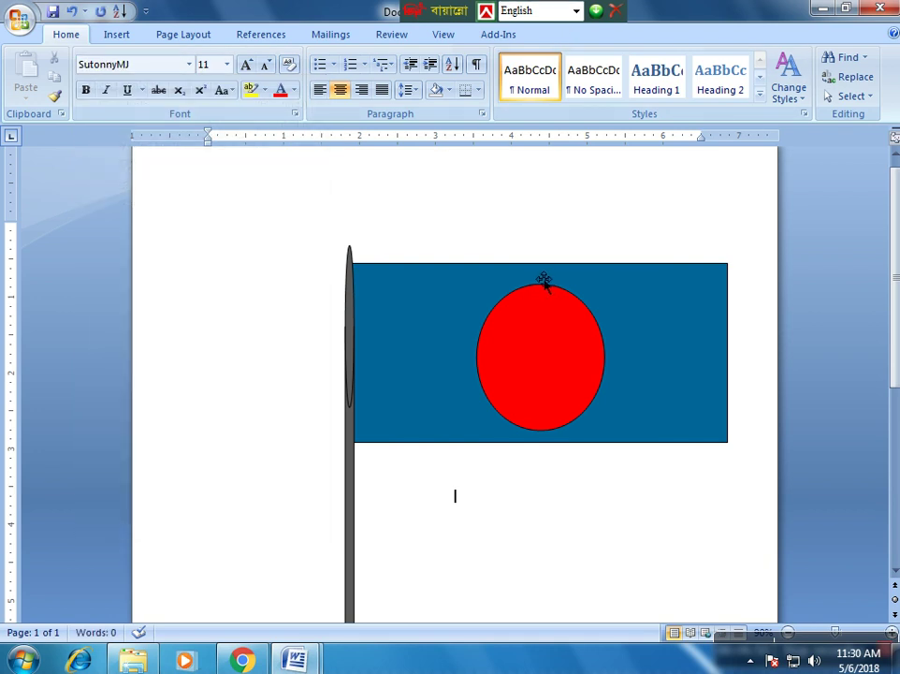
pyautogui.hotkey('ctrl', 'alt', 'b')
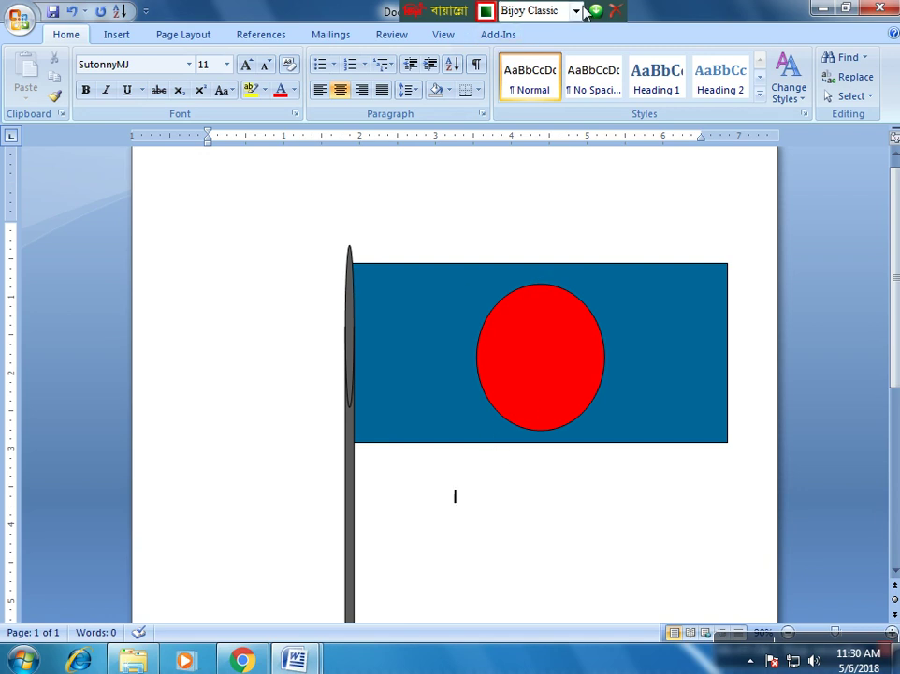
# Type the caption জাতীয় পতাকা at 22 pt and select it
pyautogui.scroll(-2, 484, 449)
pyautogui.scroll(-1, 483, 402)
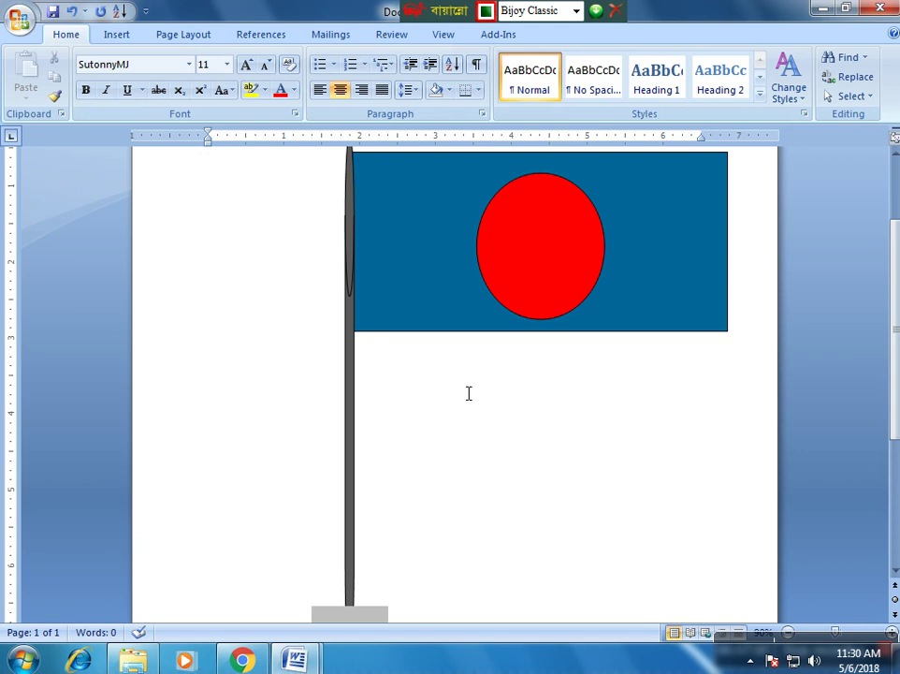
pyautogui.write('জ')
pyautogui.press('BackSpace')
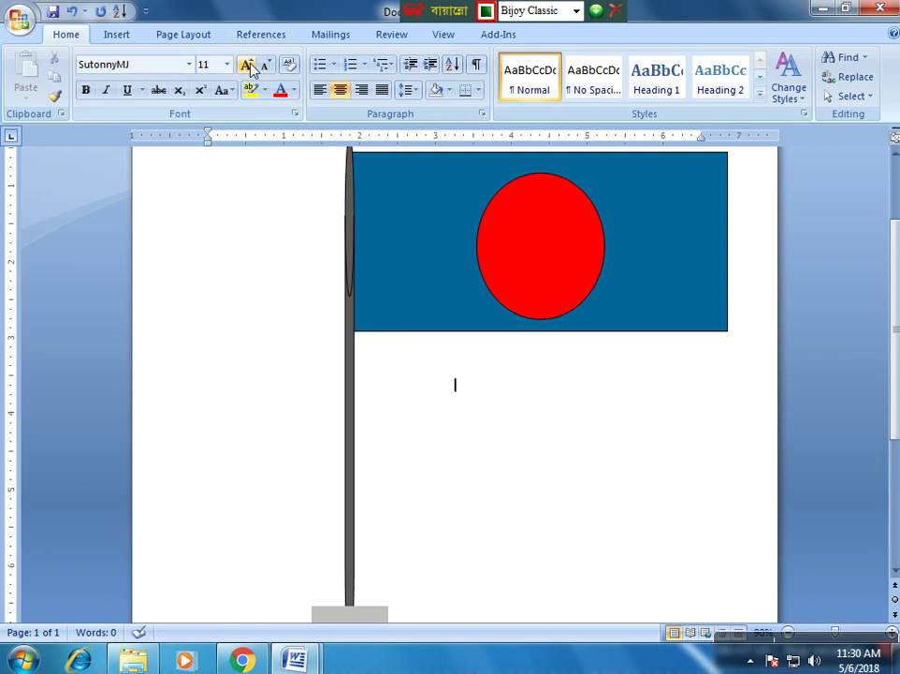
pyautogui.click(227, 65)
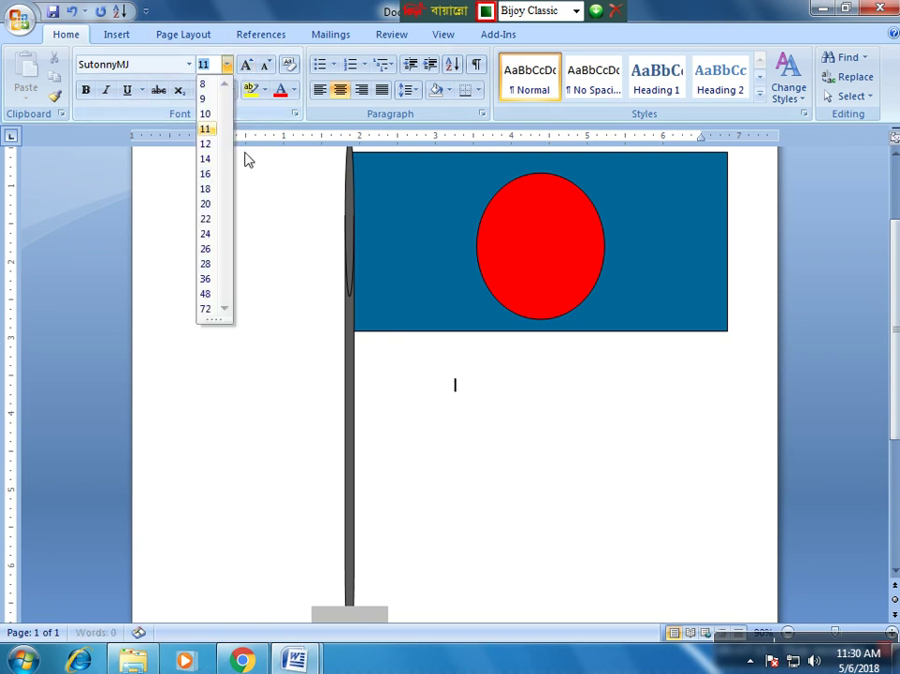
pyautogui.click(217, 226)
pyautogui.write('জাতীয় পতাকা')
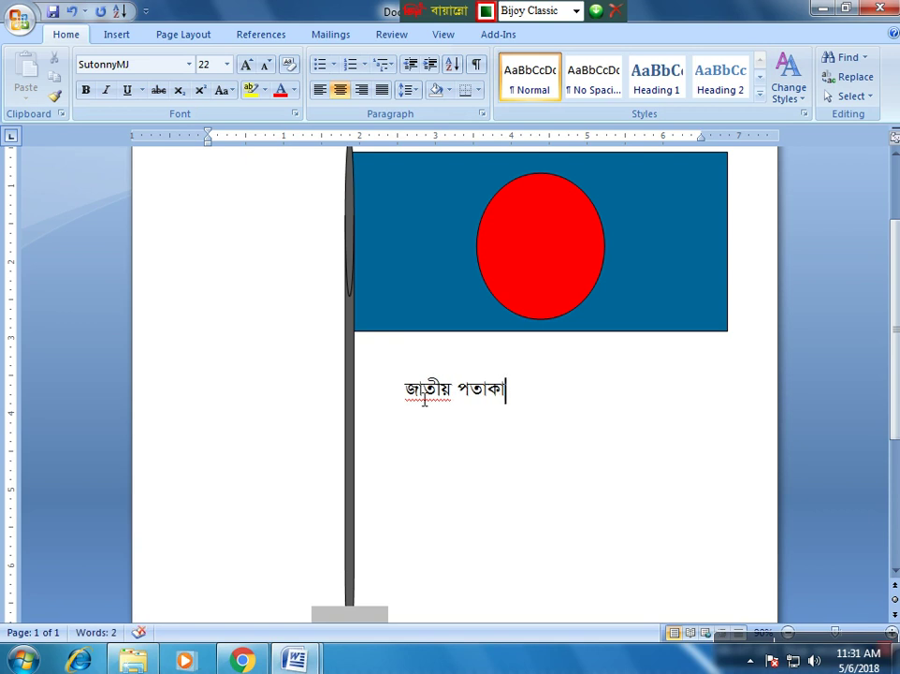
pyautogui.press('Home')
pyautogui.moveTo(417, 401); pyautogui.dragTo(533, 396)
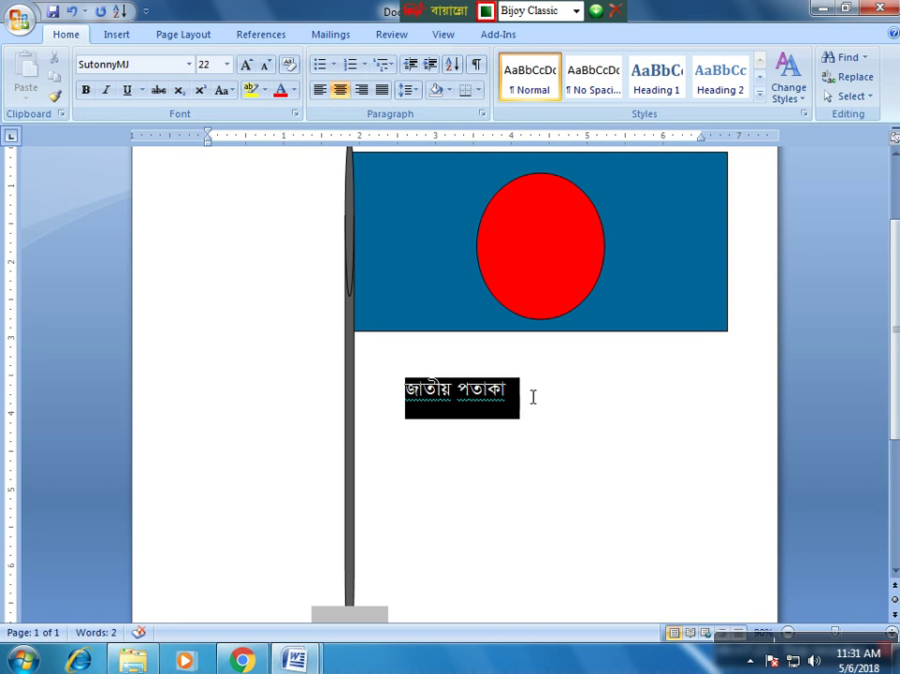
# Make the Bengali caption জাতীয় পতাকা bold, underlined and green
pyautogui.click(86, 90)
pyautogui.click(128, 90)
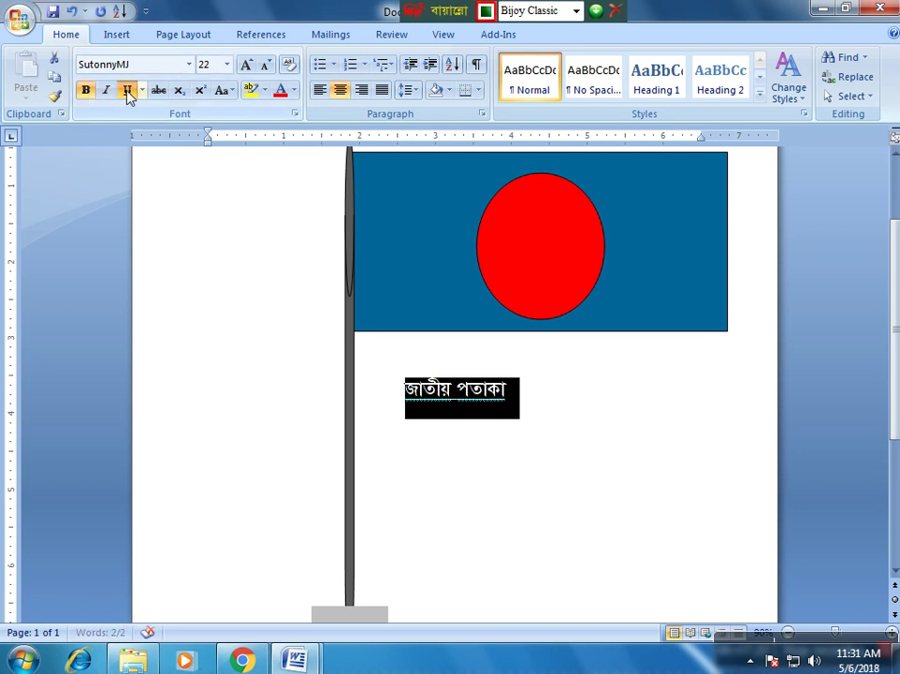
pyautogui.click(281, 90)
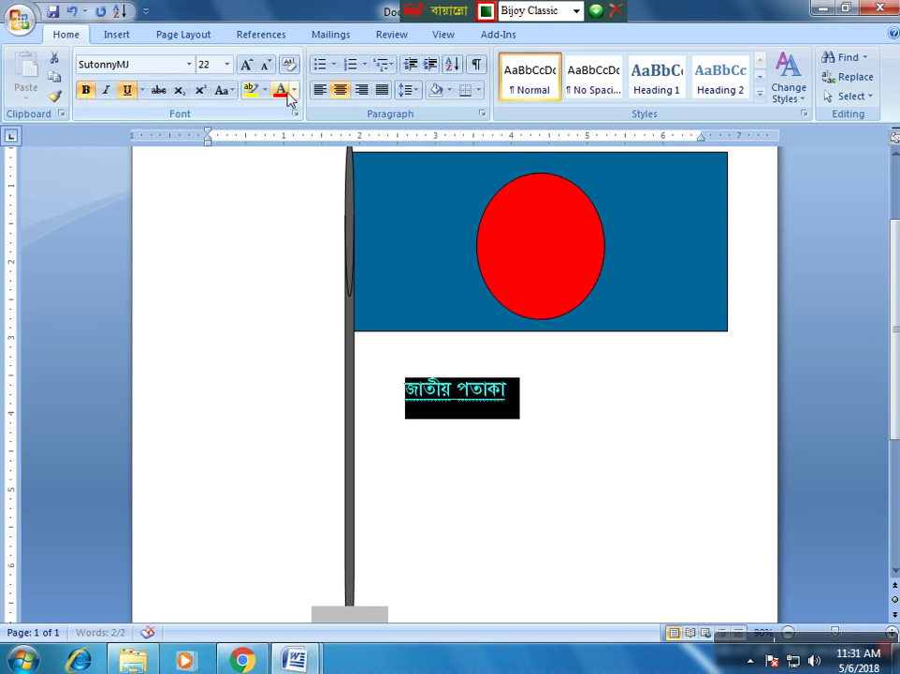
pyautogui.click(293, 91)
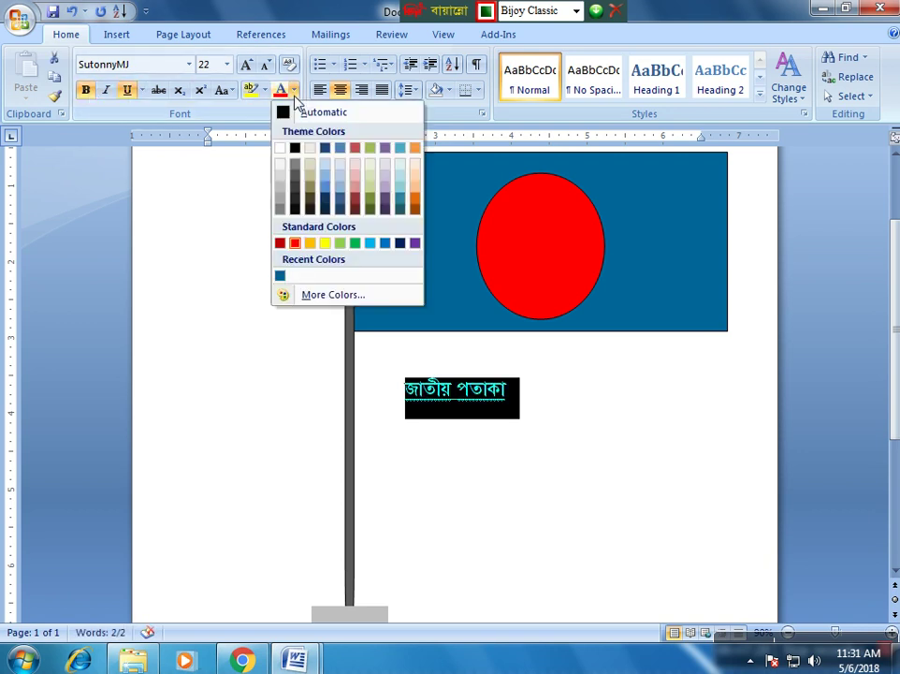
pyautogui.click(354, 244)
pyautogui.click(405, 405)
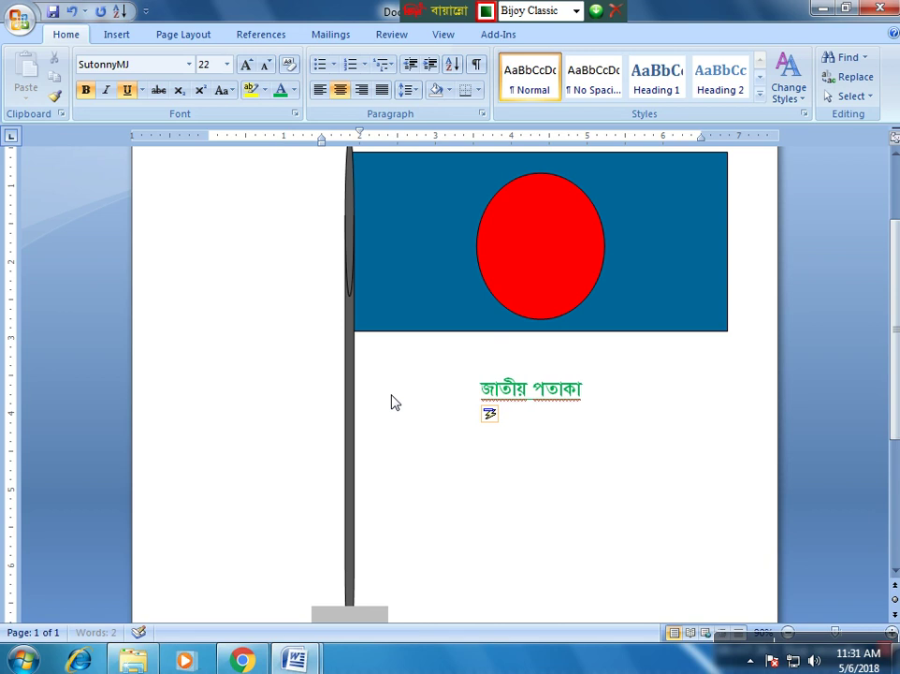
# Reselect the caption and enlarge it to 48-point SutonnyMJ with Grow Font
pyautogui.press('End')
pyautogui.moveTo(603, 407); pyautogui.dragTo(424, 357)
pyautogui.click(249, 66)
pyautogui.click(249, 66)
pyautogui.click(249, 66)
pyautogui.click(249, 65)
pyautogui.click(249, 66)
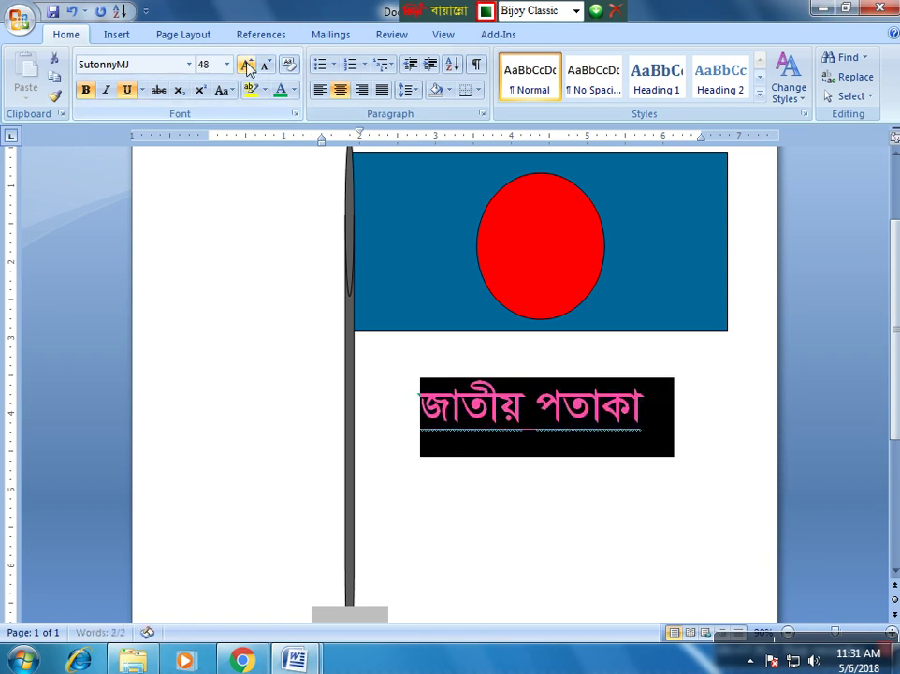
pyautogui.click(572, 575)
pyautogui.click(719, 513)
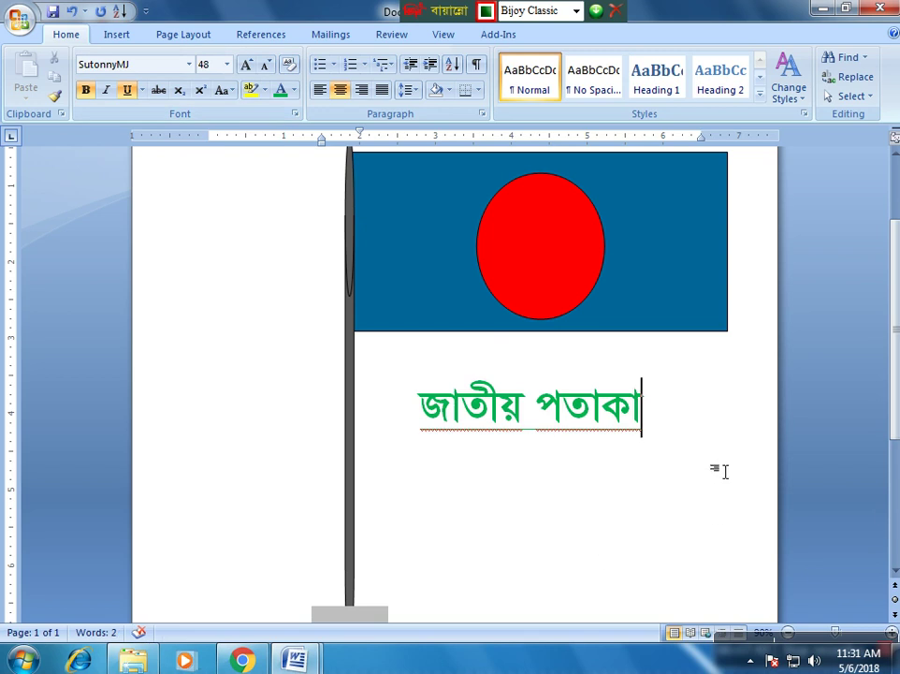
pyautogui.scroll(3, 619, 571)
pyautogui.scroll(-2, 621, 569)
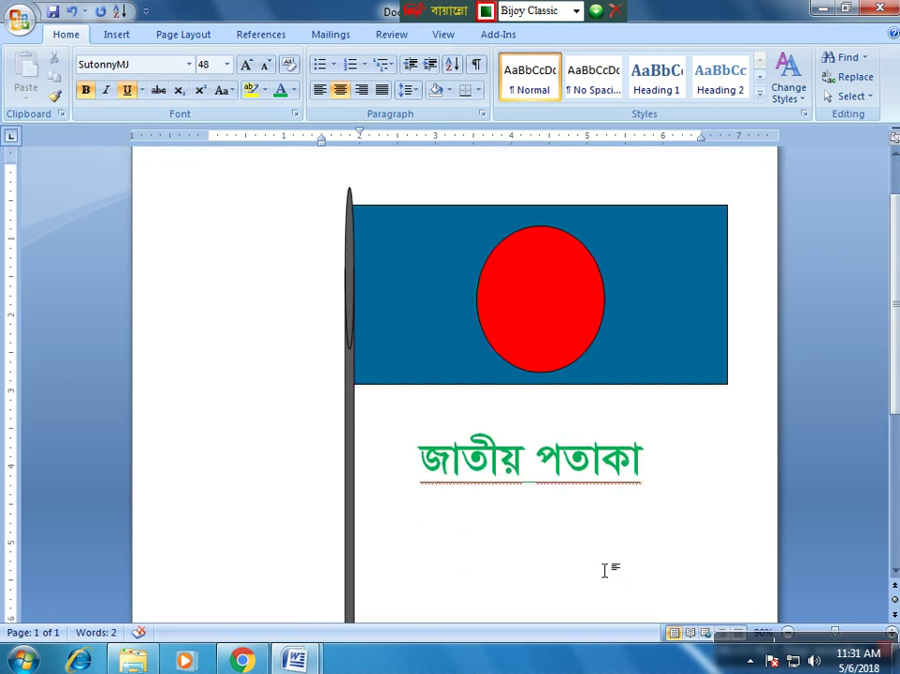
# Zoom out to view the full page: teal-and-red flag, grey pole, stepped base, green caption
pyautogui.keyDown('ctrl'); pyautogui.scroll(3, 606, 569); pyautogui.keyUp('ctrl')
pyautogui.keyDown('ctrl'); pyautogui.scroll(-4, 607, 570); pyautogui.keyUp('ctrl')
pyautogui.keyDown('ctrl'); pyautogui.scroll(-3, 605, 570); pyautogui.keyUp('ctrl')
pyautogui.keyDown('ctrl'); pyautogui.scroll(1, 602, 569); pyautogui.keyUp('ctrl')
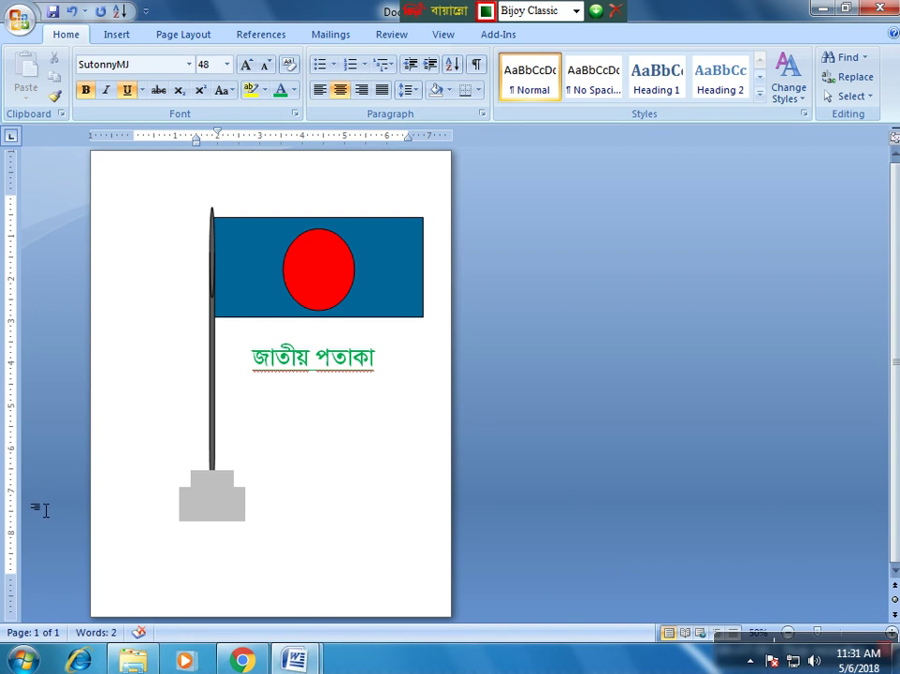